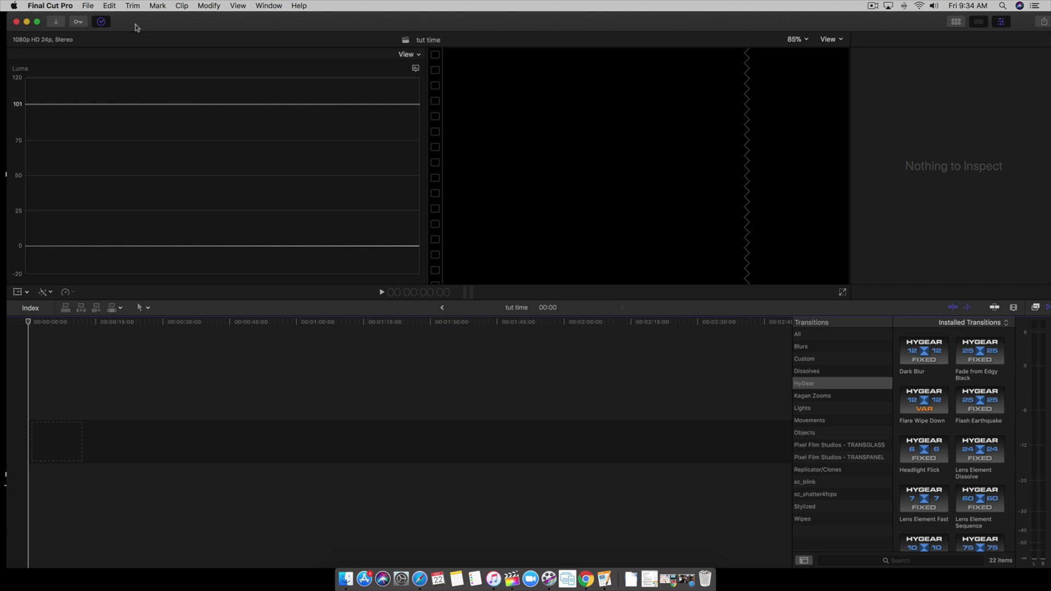
Drag AM4A5189–AM4A5192.JPG from the pics folder onto the start of the 'tut time' timeline
left_click_drag(136, 26, 324, 27)
left_click(102, 41)
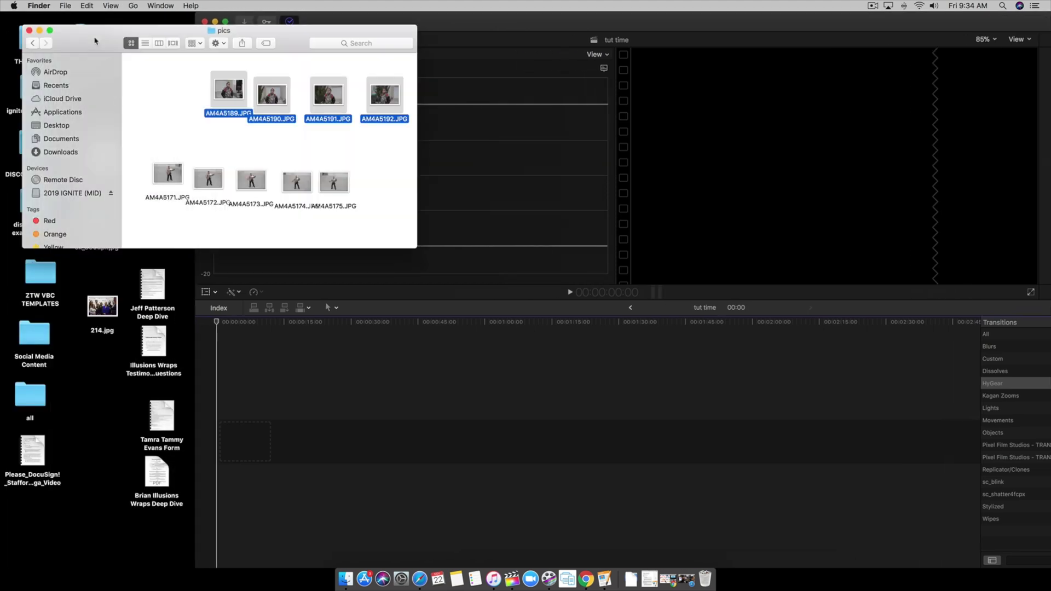
left_click(154, 77)
left_click_drag(250, 86, 277, 115)
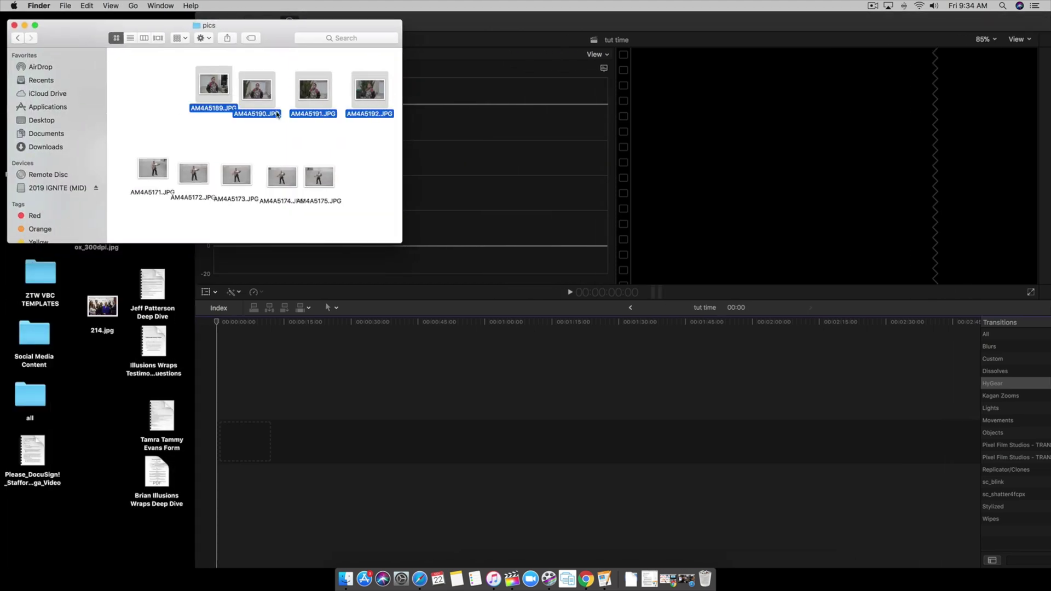
left_click_drag(214, 85, 252, 438)
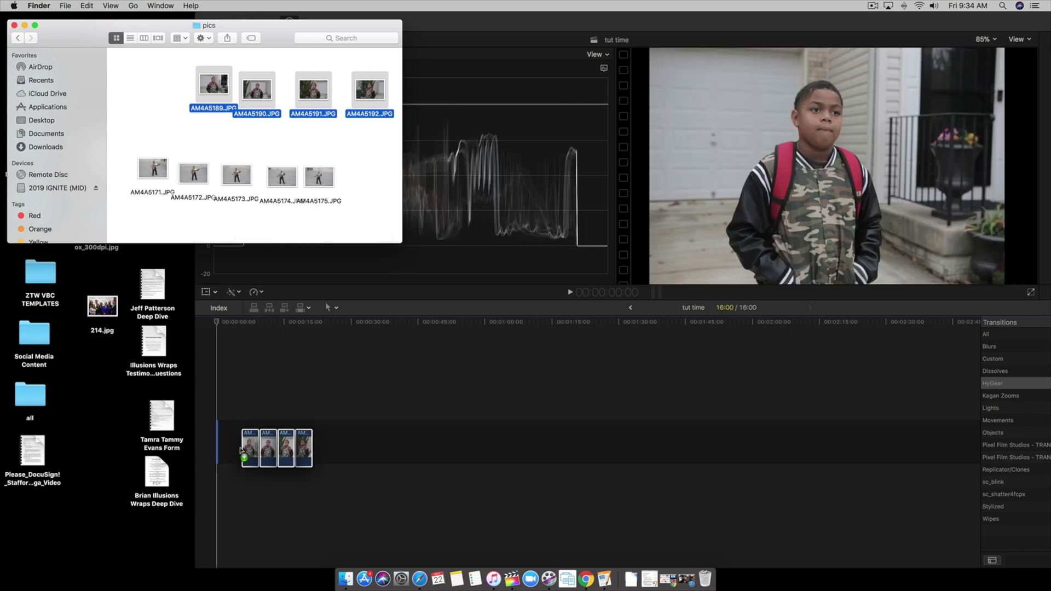
left_click(137, 142)
left_click_drag(137, 142, 359, 215)
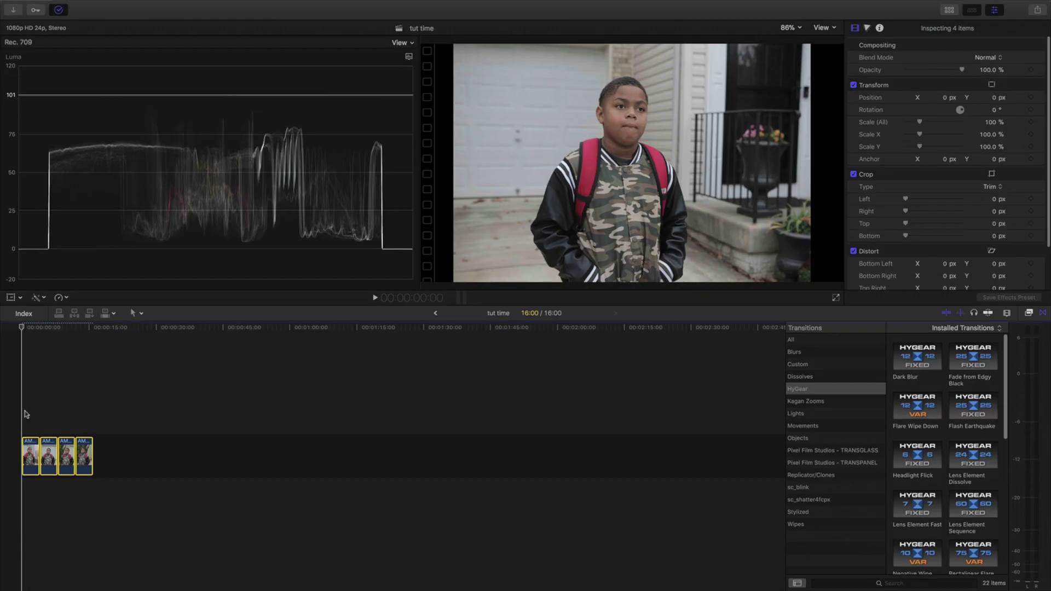
Zoom the timeline in on the four clips and park the playhead a few frames into AM4A5189
key("cmd+=")
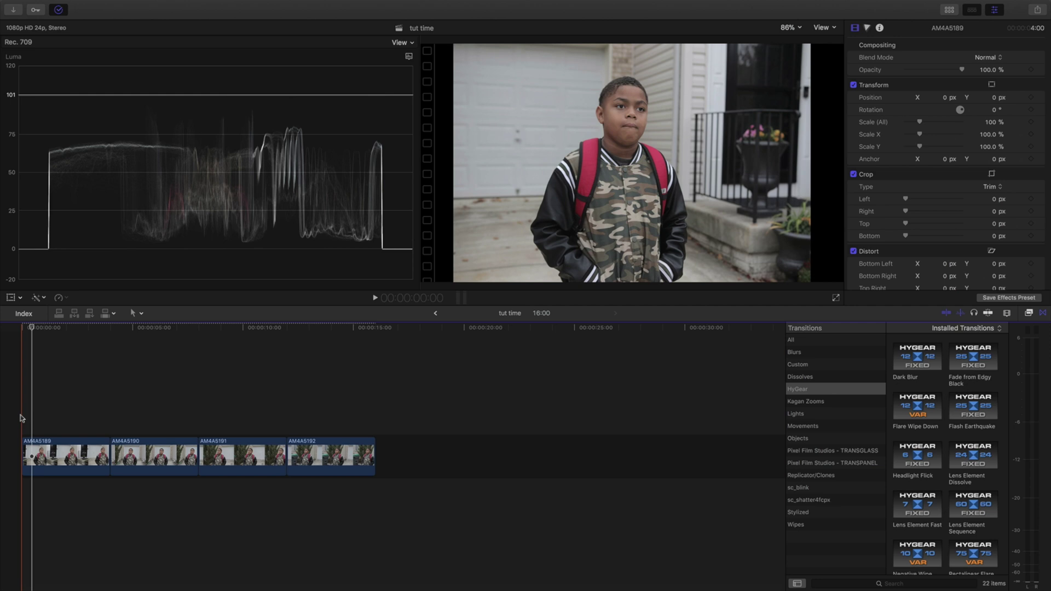
left_click(21, 418)
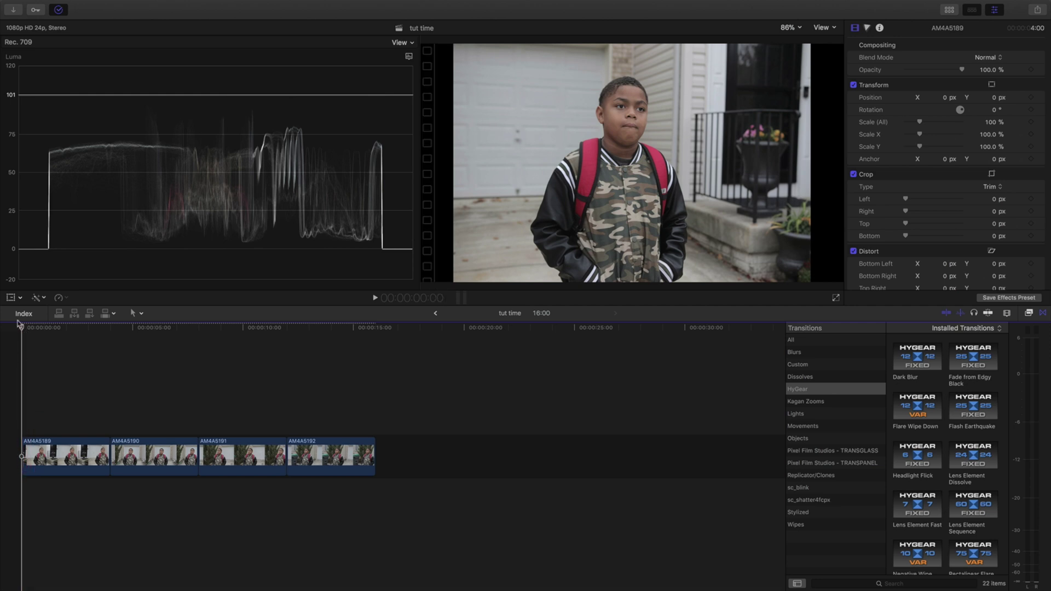
mouse_move(22, 327)
left_mouse_down()
mouse_move(33, 328)
mouse_move(16, 335)
mouse_move(28, 332)
left_mouse_up()
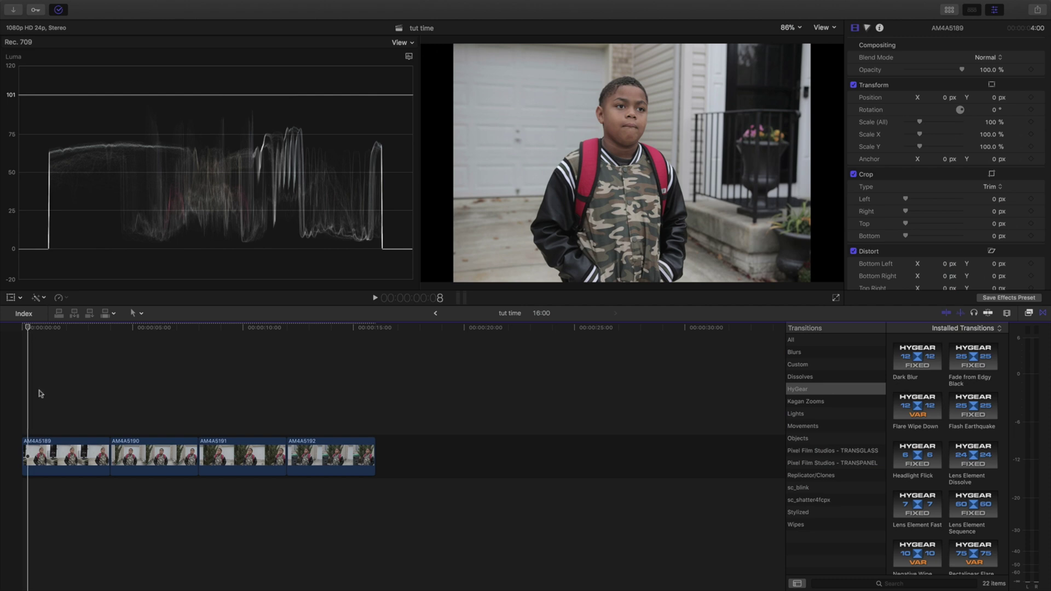
Blade AM4A5189 after its first few frames and delete the remainder
key("super+equal")
key("super+equal")
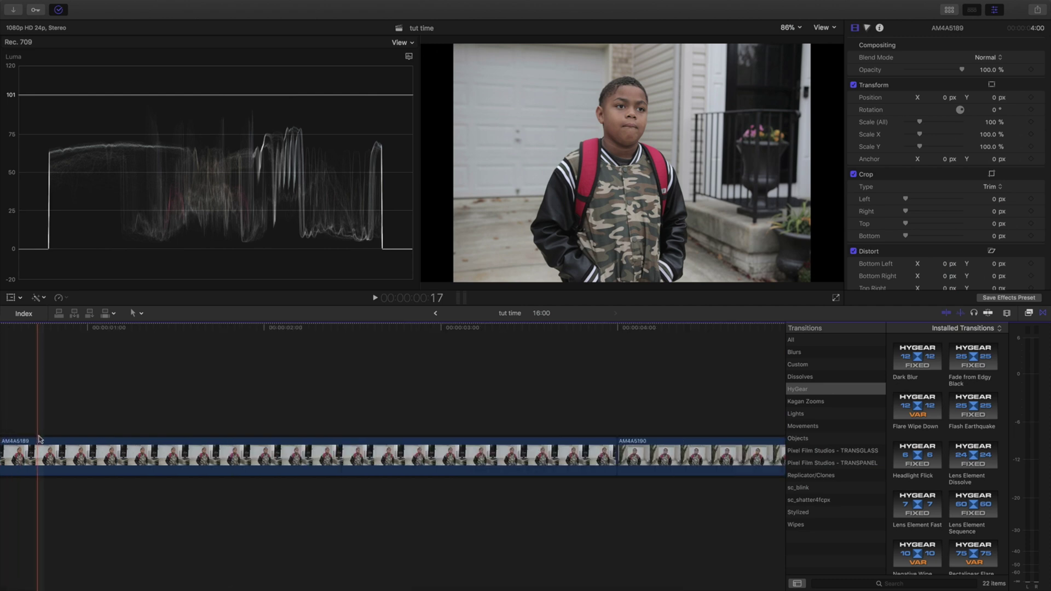
scroll(66, 449, "left", 5)
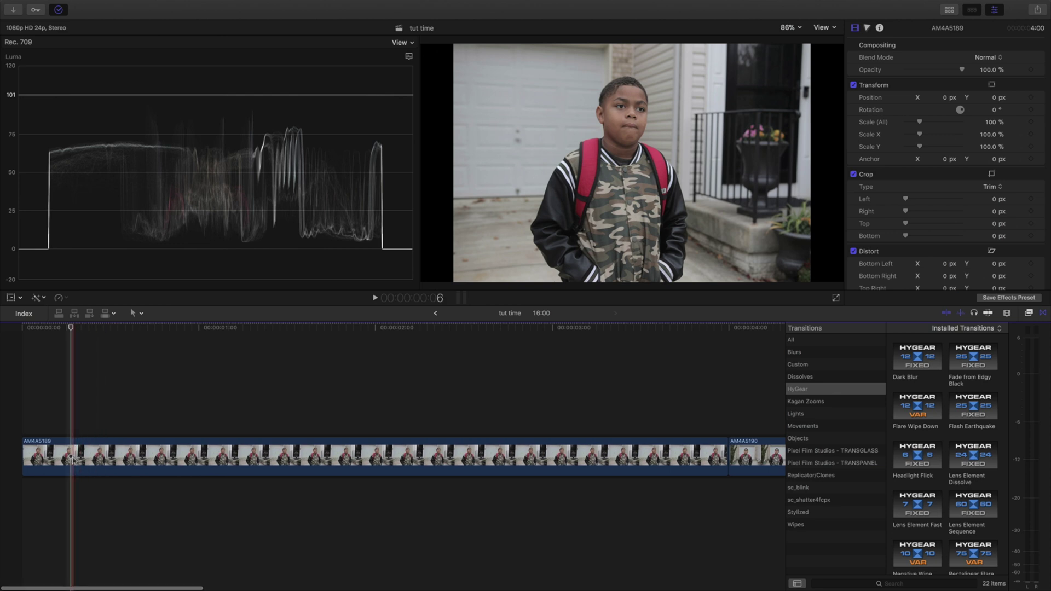
key("b")
left_click(68, 457)
key("a")
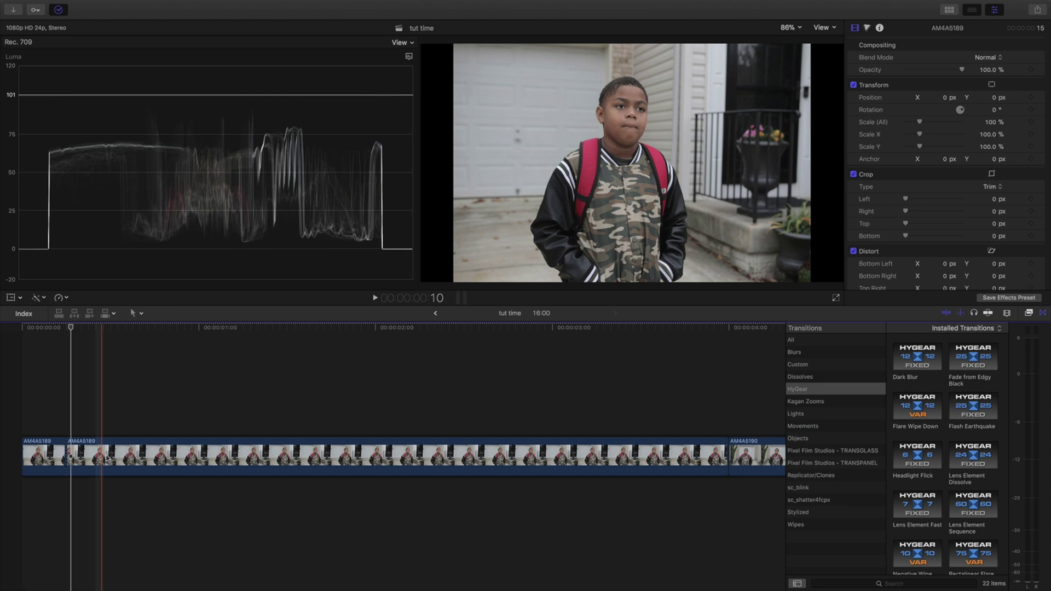
left_click(98, 457)
key("Delete")
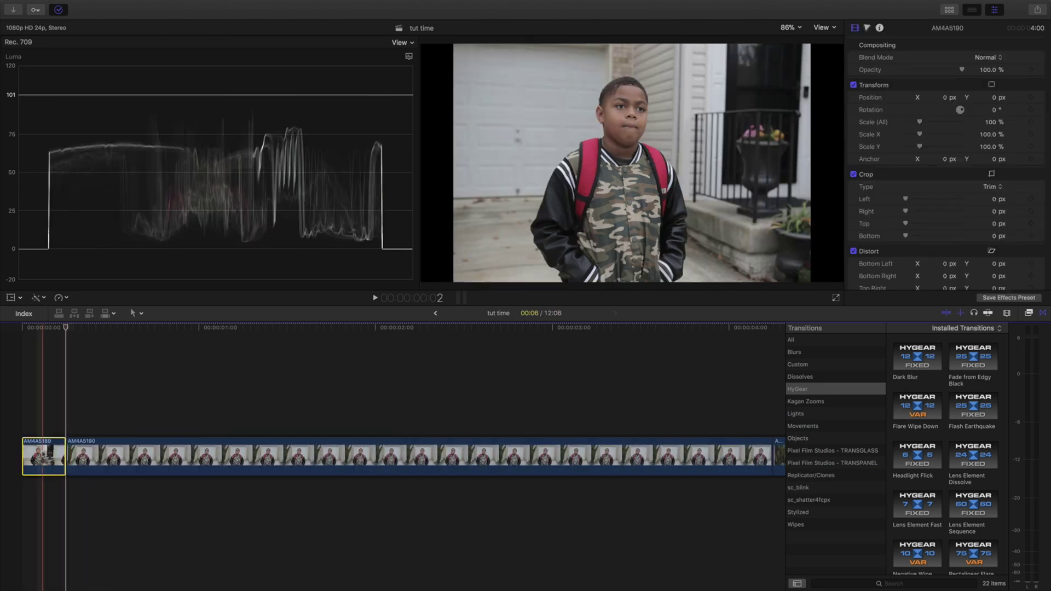
left_click_drag(49, 457, 49, 413)
Shorten AM4A5190 to a few frames, restore AM4A5189 at the start, and delete the leftover tails
key("s")
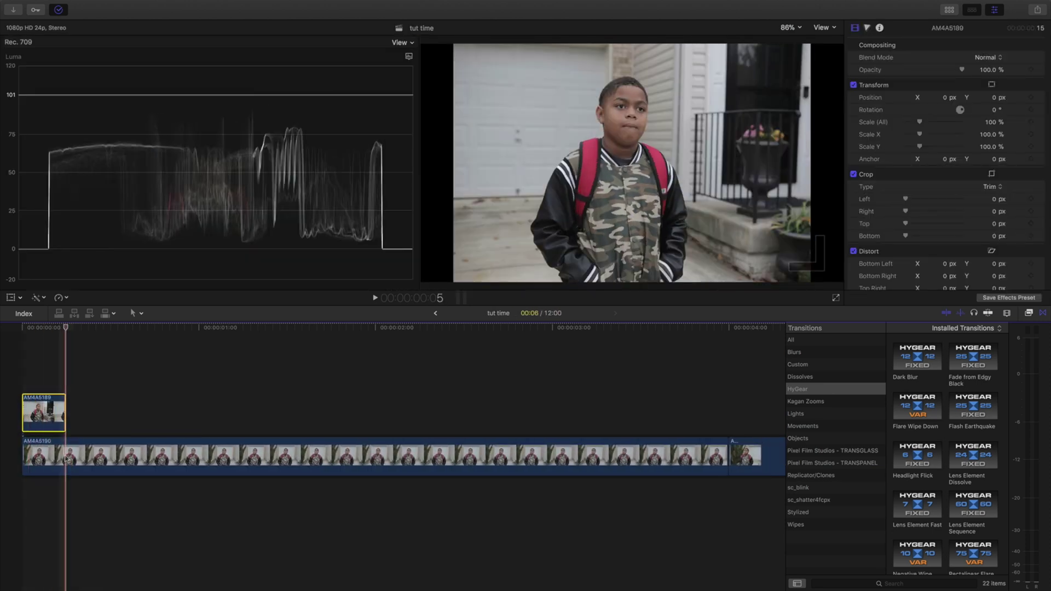
left_click(67, 458)
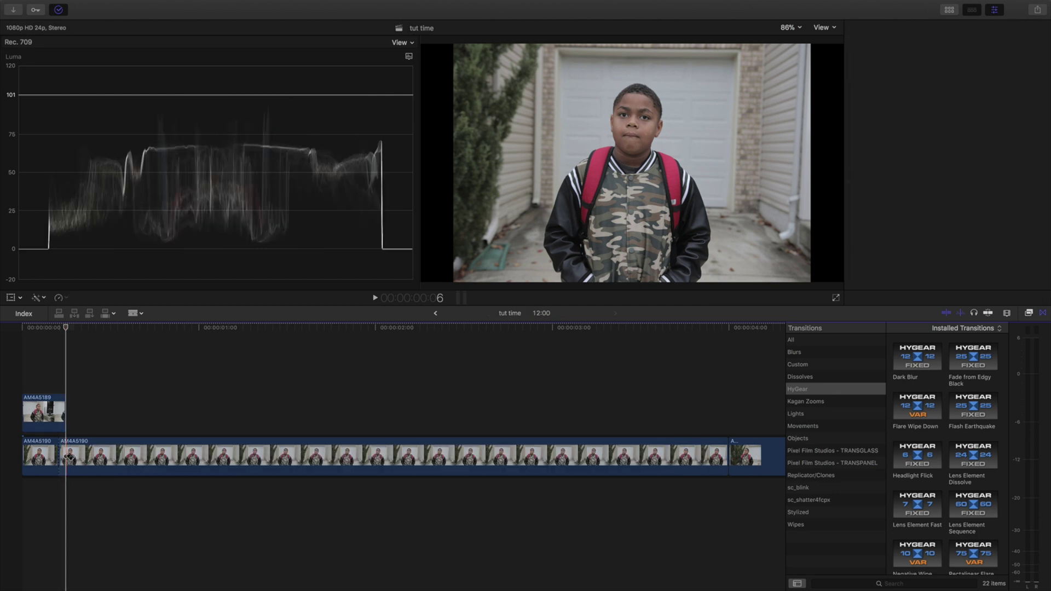
key("b")
left_click(57, 457)
left_click_drag(57, 457, 64, 456)
left_click_drag(44, 419, 131, 454)
left_click(177, 453)
key("Delete")
key("Delete")
key("Home")
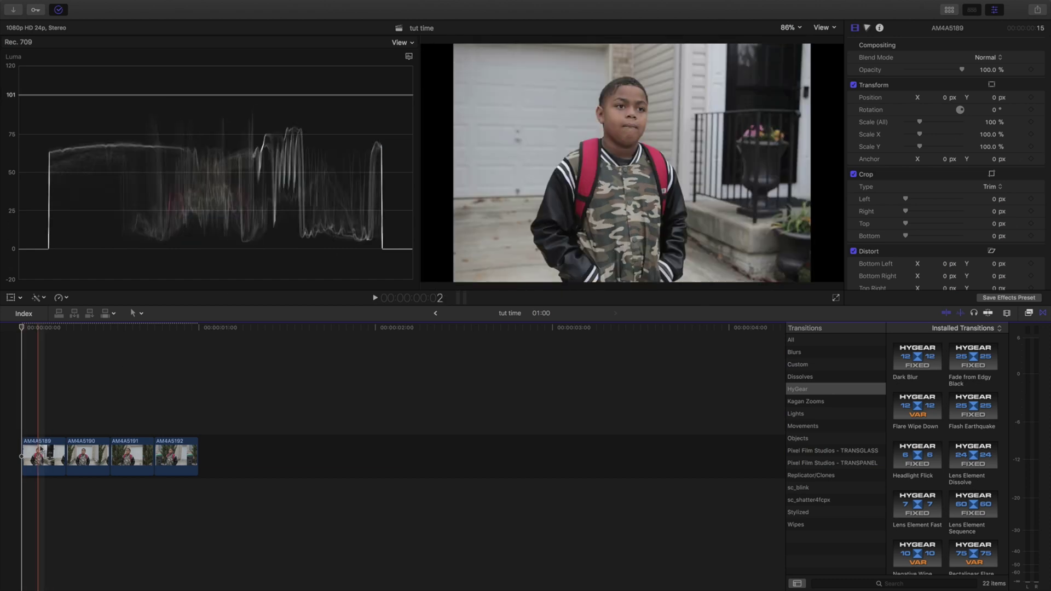
Align AM4A5190 over AM4A5189 at X -58.5, Y 32.9 px, then return it between AM4A5189 and AM4A5191
left_click(40, 457)
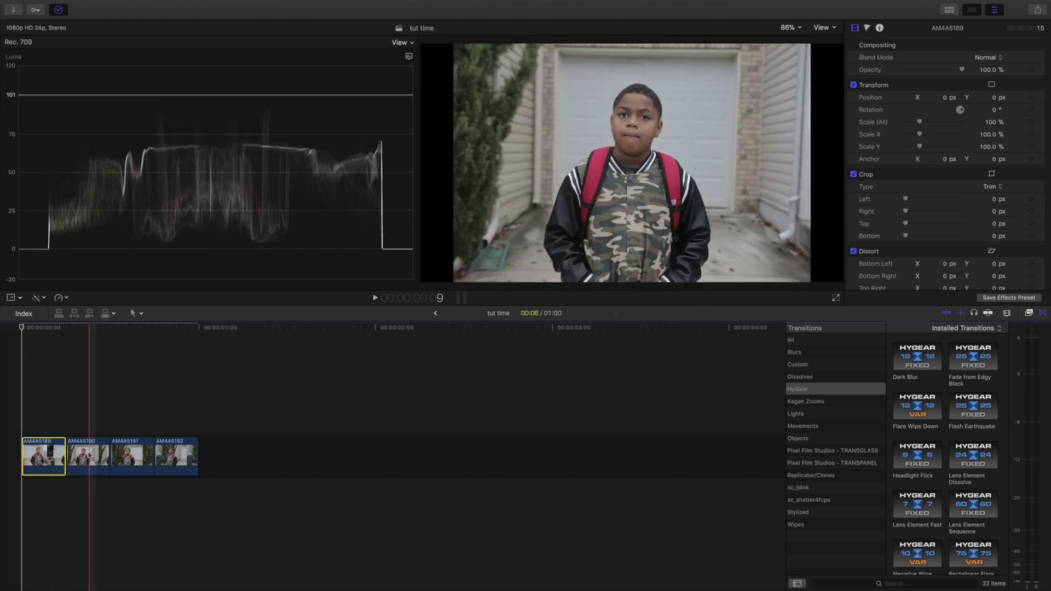
left_click_drag(89, 456, 37, 380)
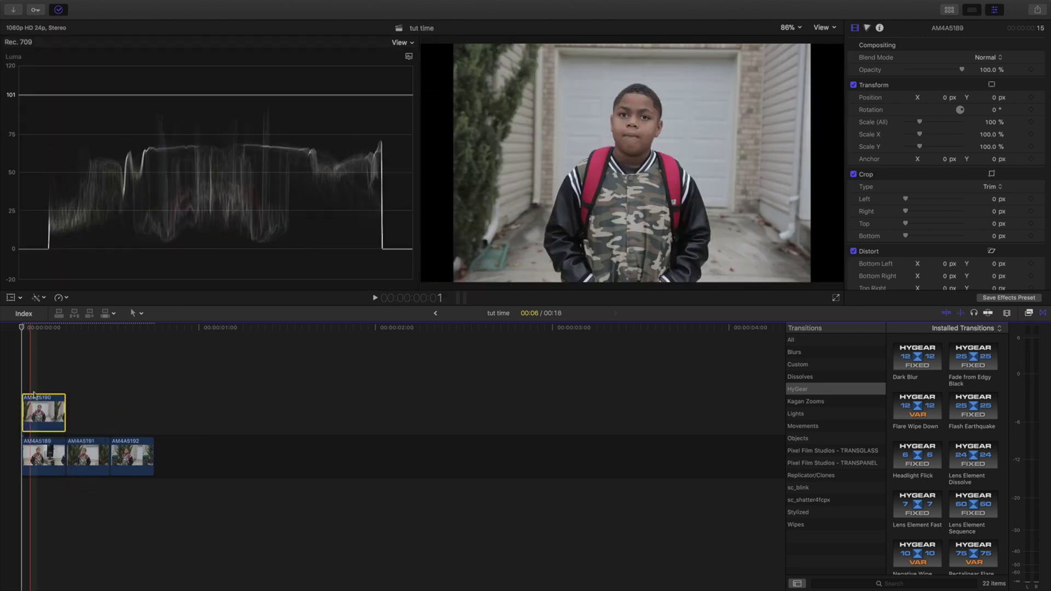
left_click(37, 381)
left_click(41, 407)
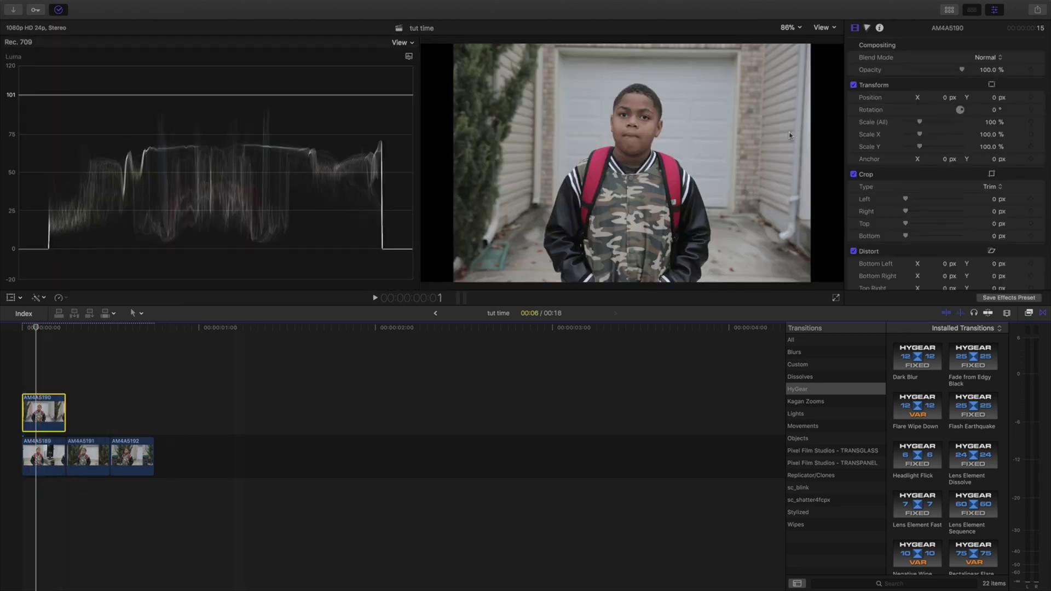
left_click_drag(962, 70, 946, 81)
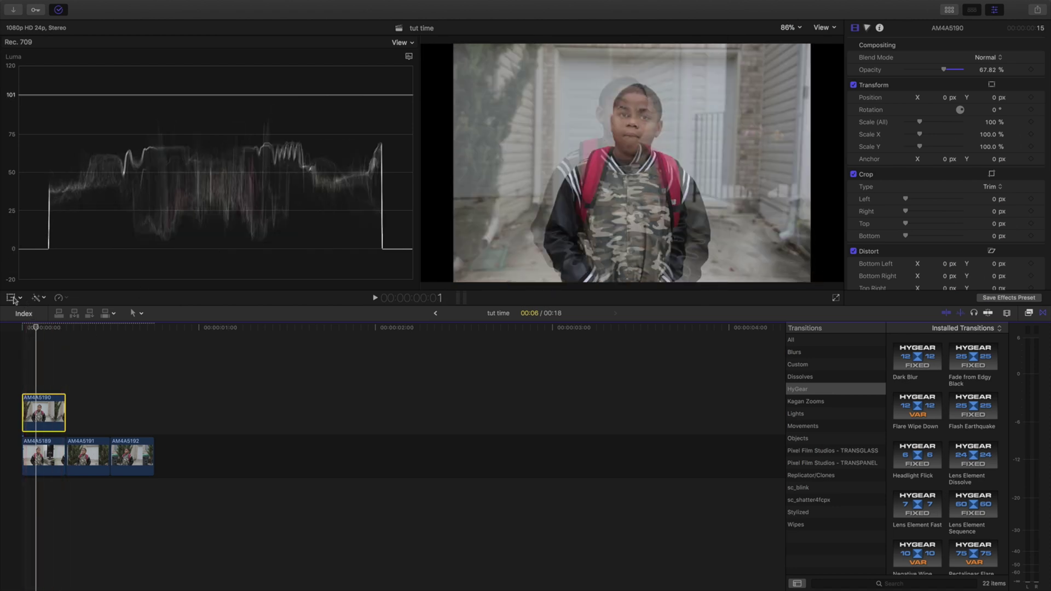
left_click(12, 299)
left_click_drag(637, 172, 620, 156)
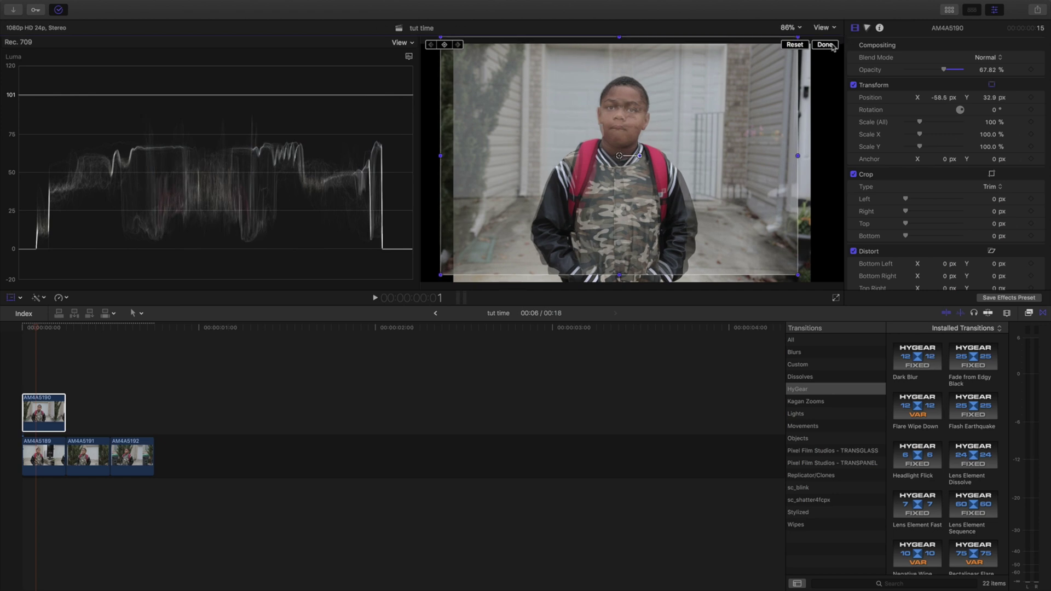
left_click(831, 46)
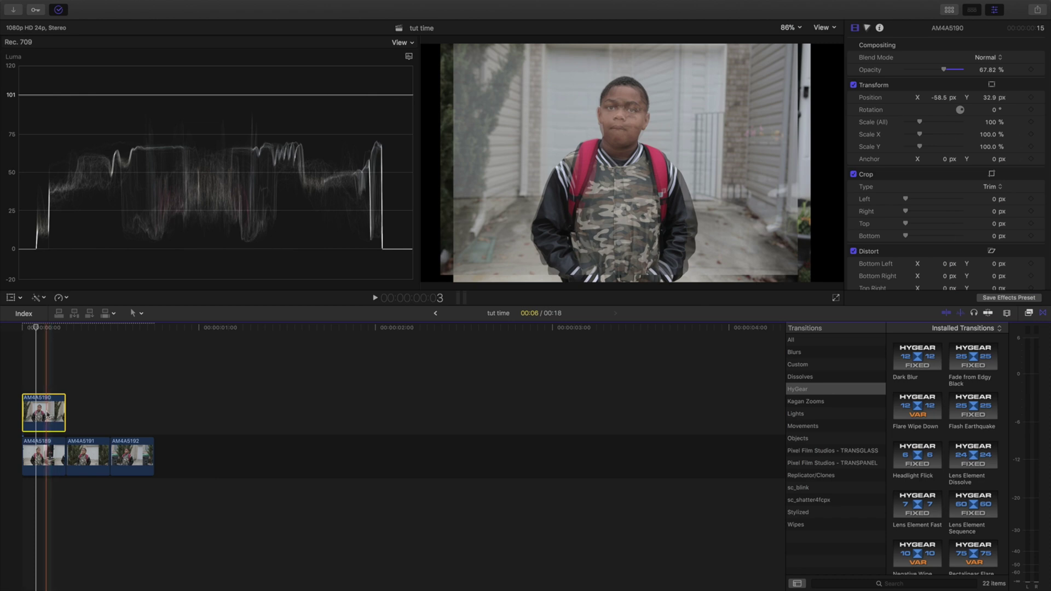
left_click_drag(47, 416, 87, 457)
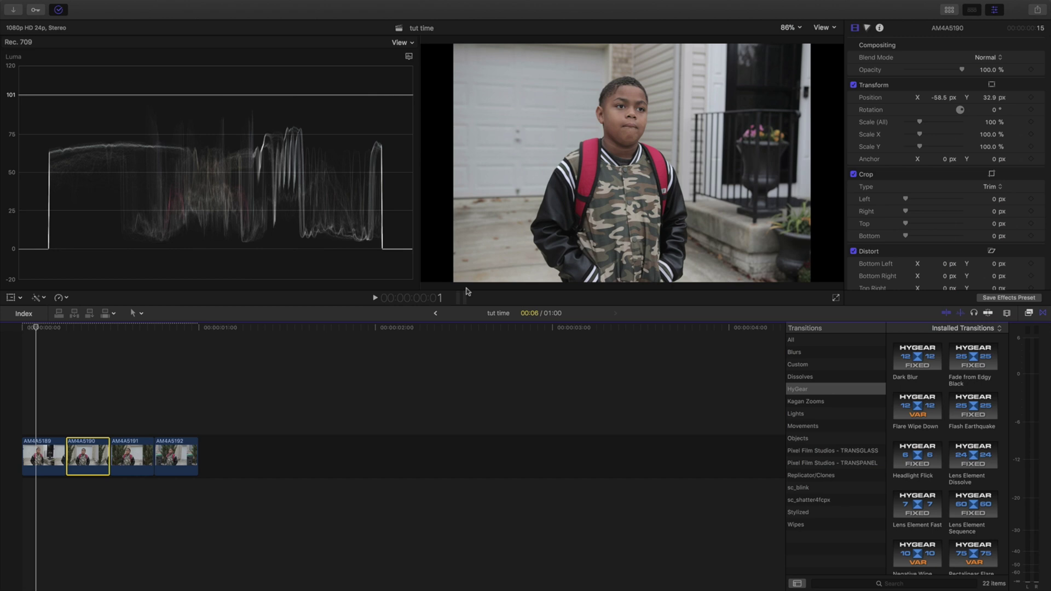
Align AM4A5191 with the boy in AM4A5190 and put it back after AM4A5190
left_click(122, 400)
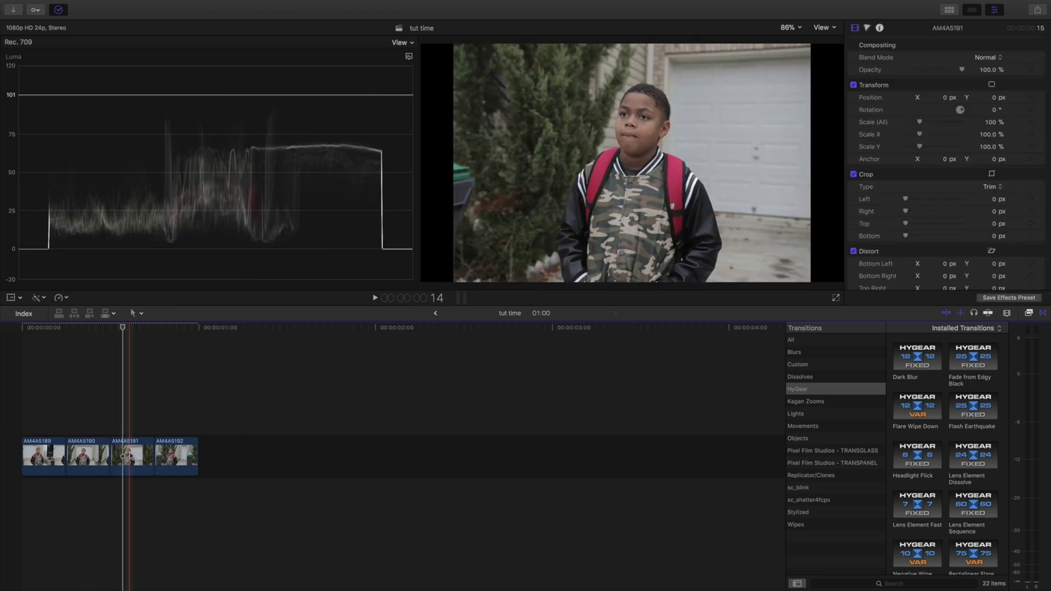
left_click(127, 447)
left_click_drag(127, 448, 94, 469)
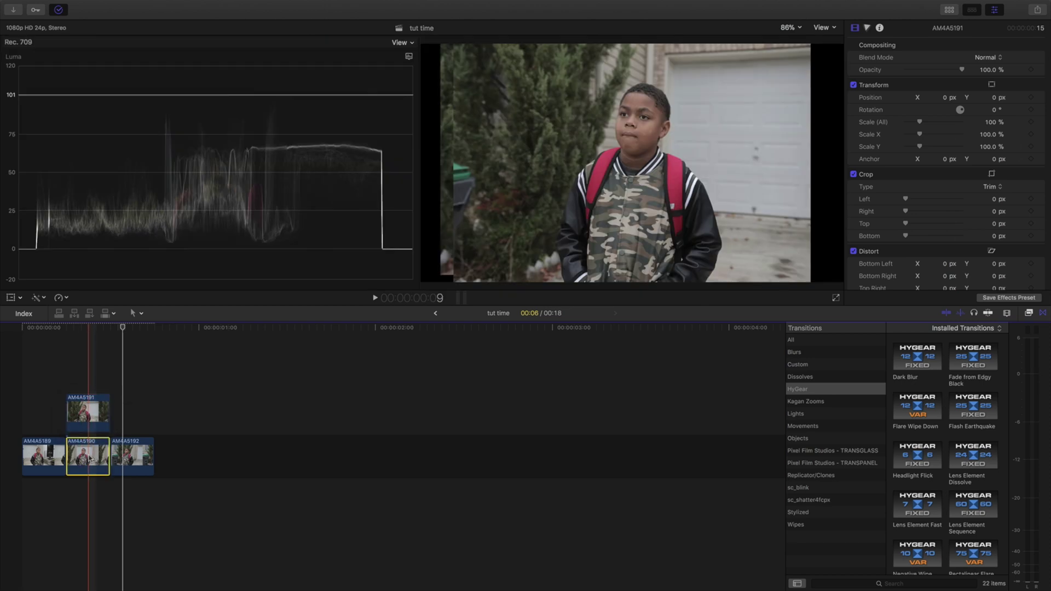
left_click(92, 493)
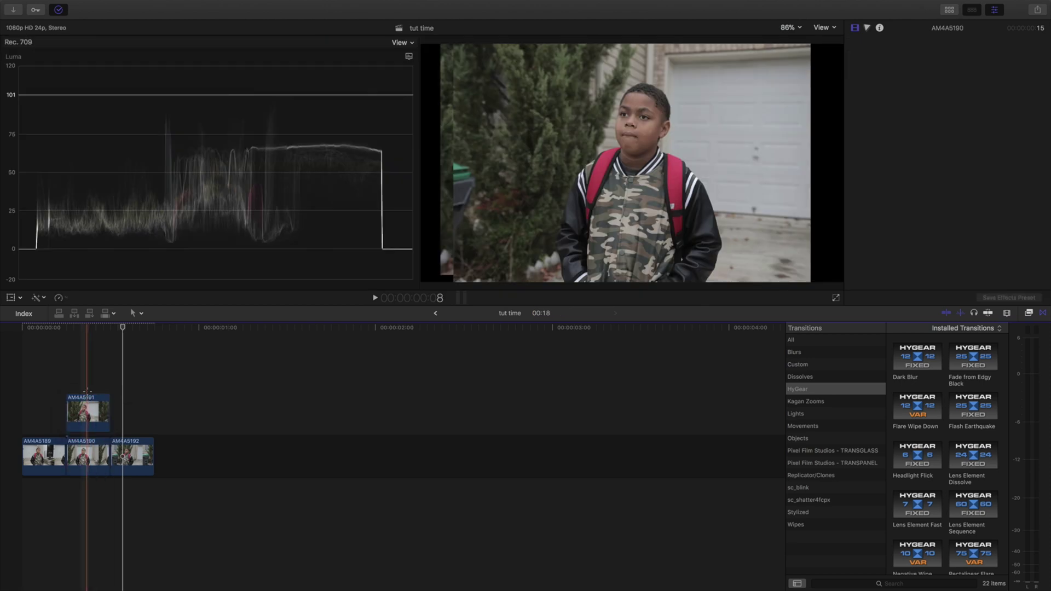
left_click(89, 407)
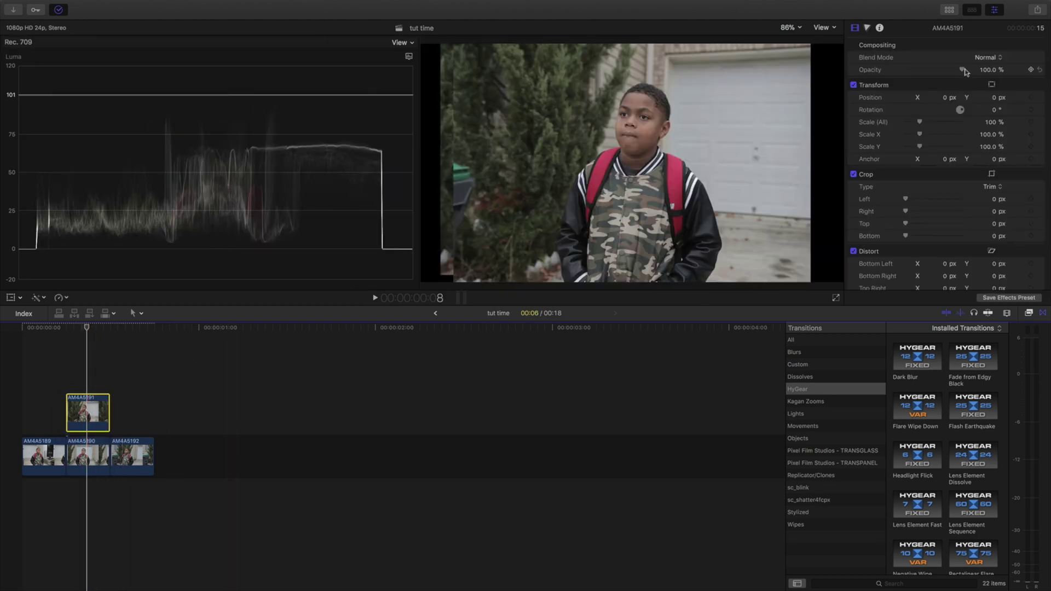
left_click_drag(963, 70, 942, 77)
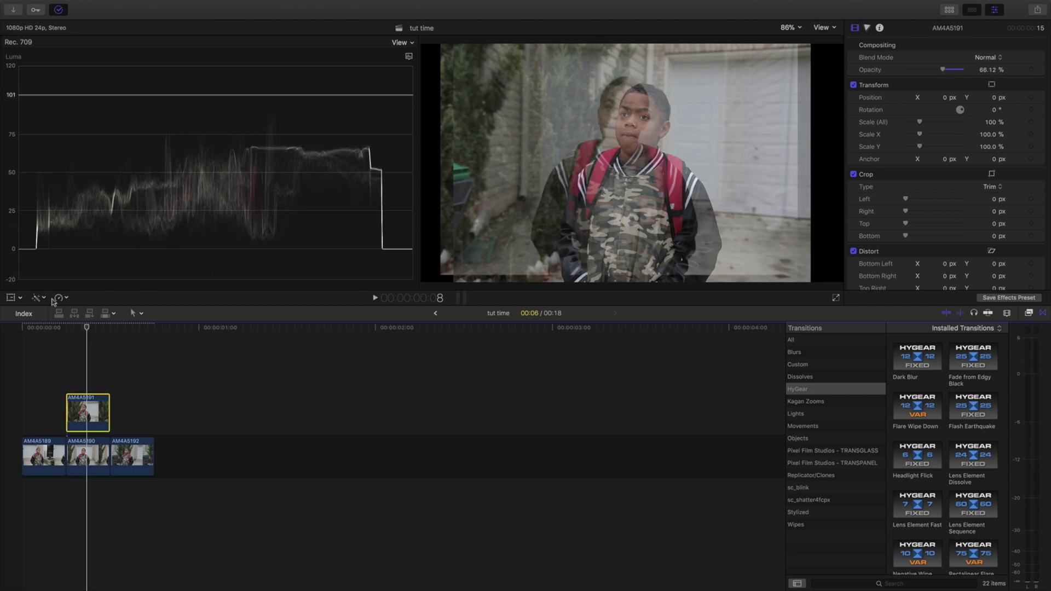
left_click(10, 298)
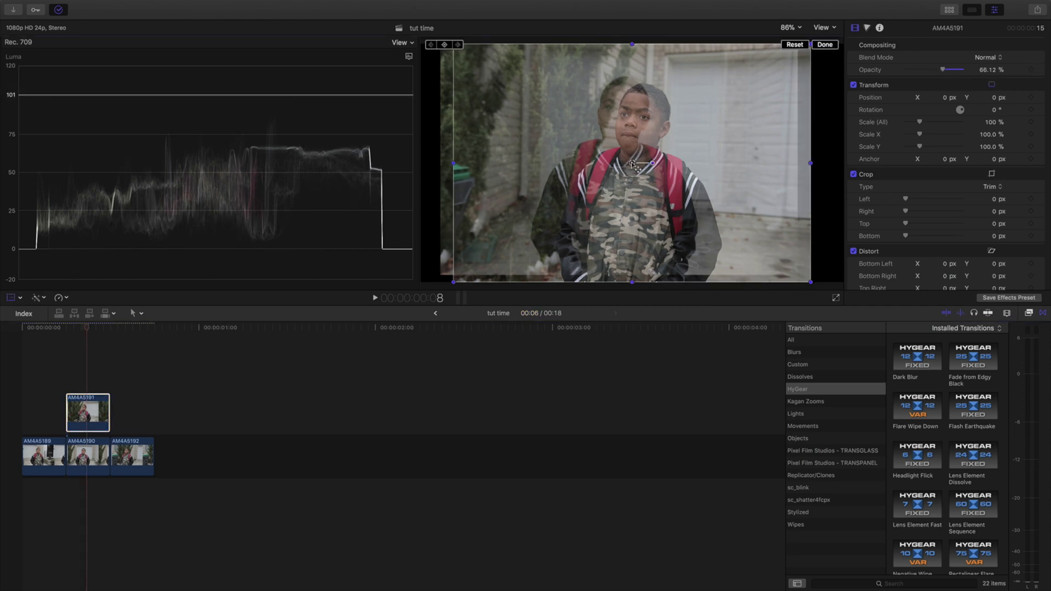
left_click_drag(633, 163, 616, 155)
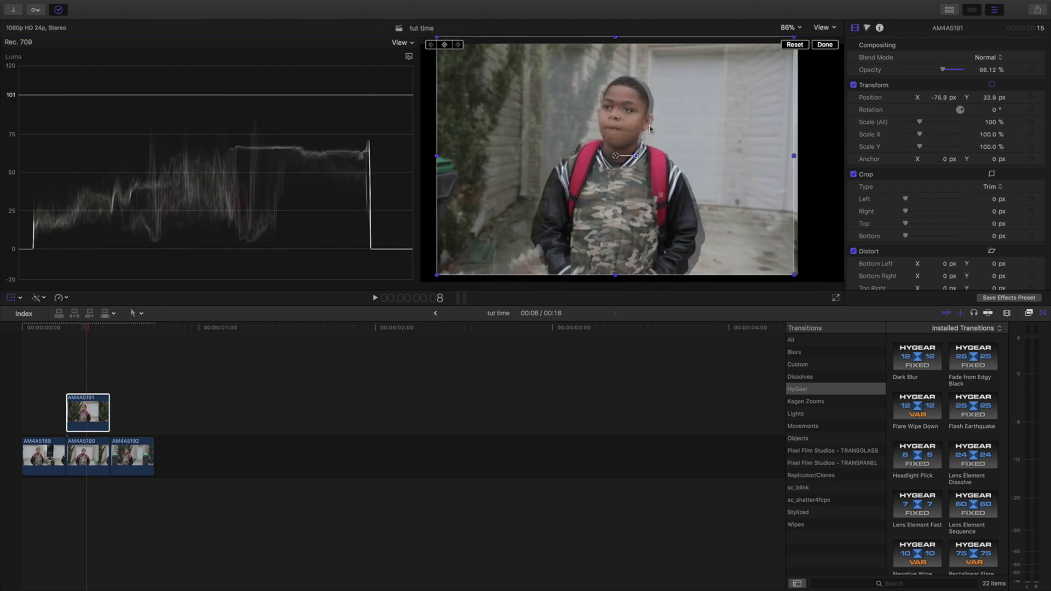
left_click(824, 45)
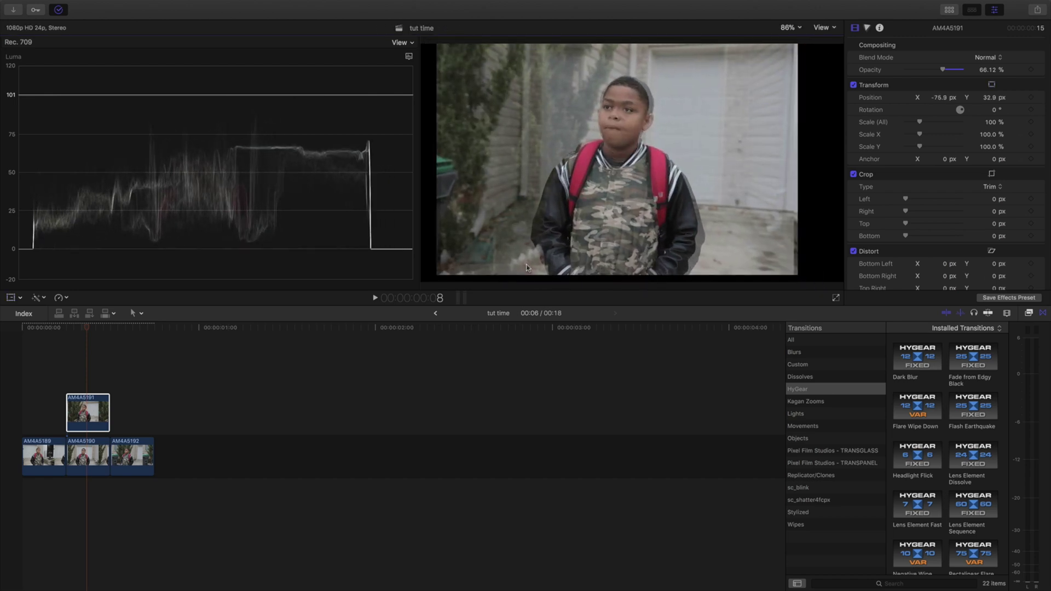
left_click(88, 411)
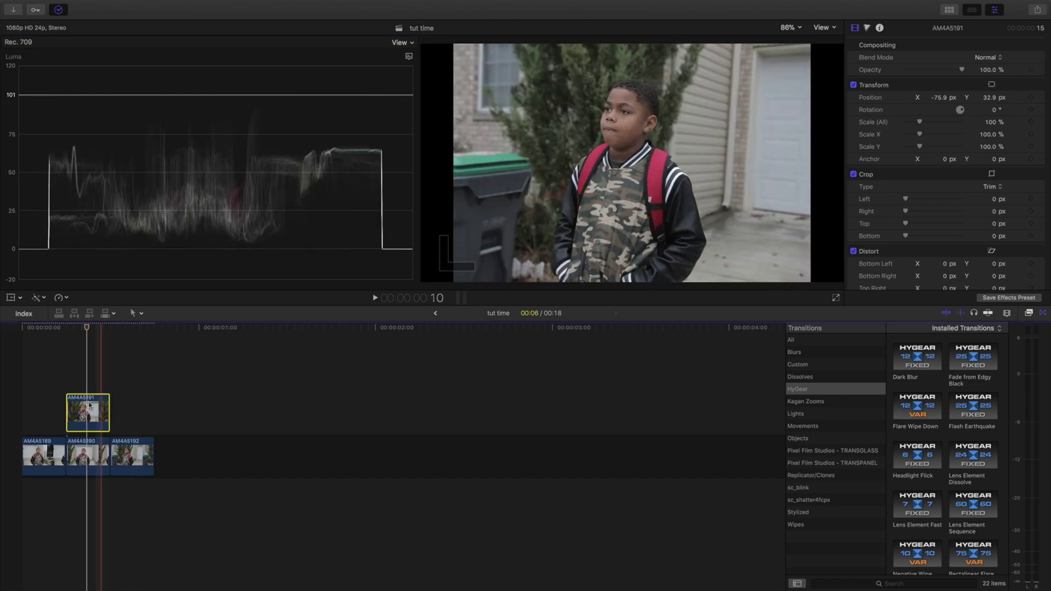
left_click_drag(88, 412, 110, 457)
Position AM4A5192 at X -15.8, Y 20.2 px over AM4A5191, then select all four photos
left_click(176, 457)
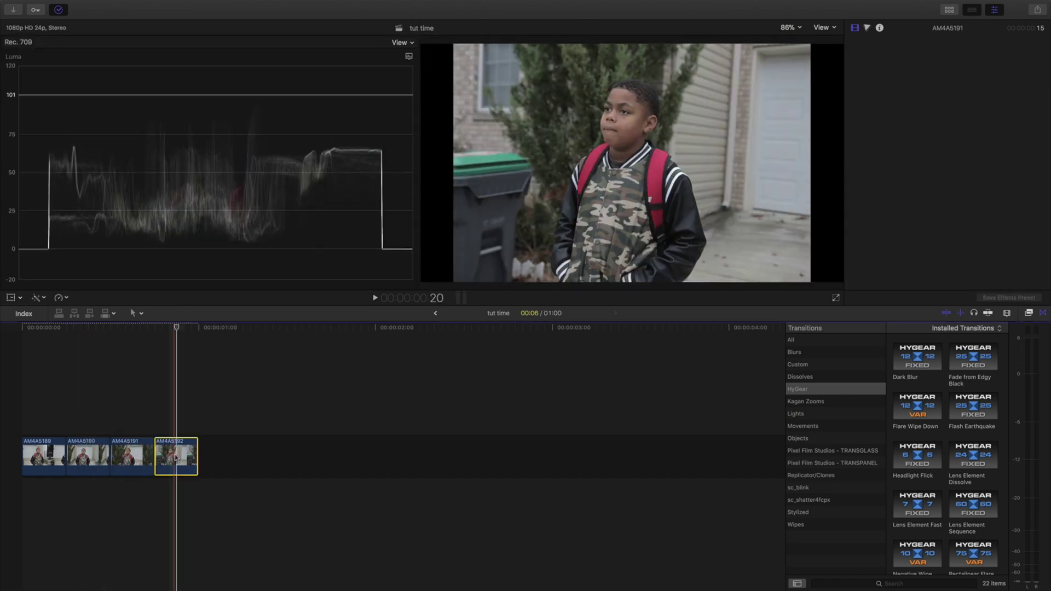
left_click_drag(176, 457, 132, 413)
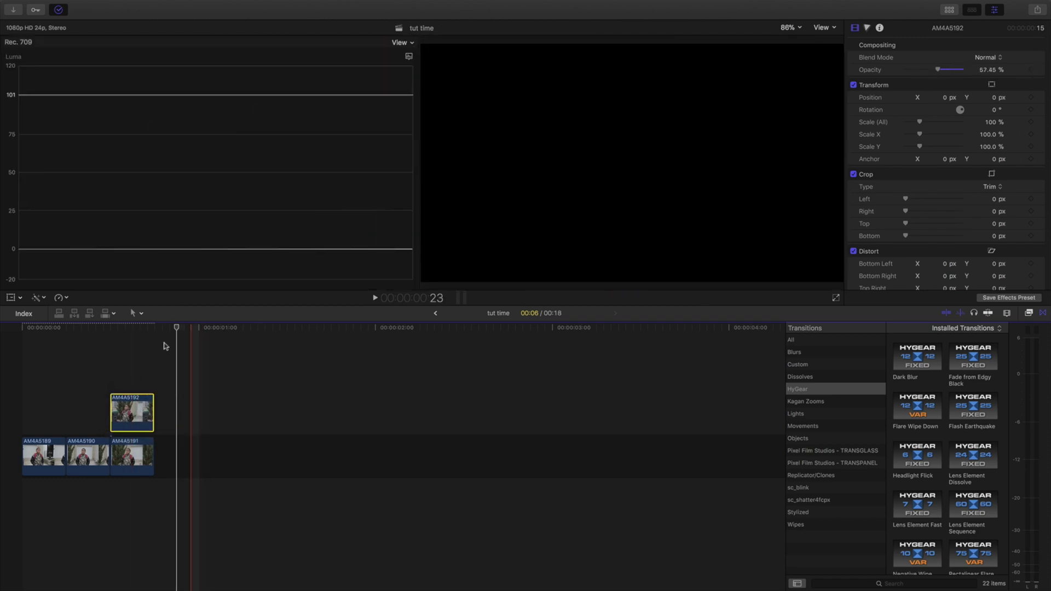
left_click(139, 344)
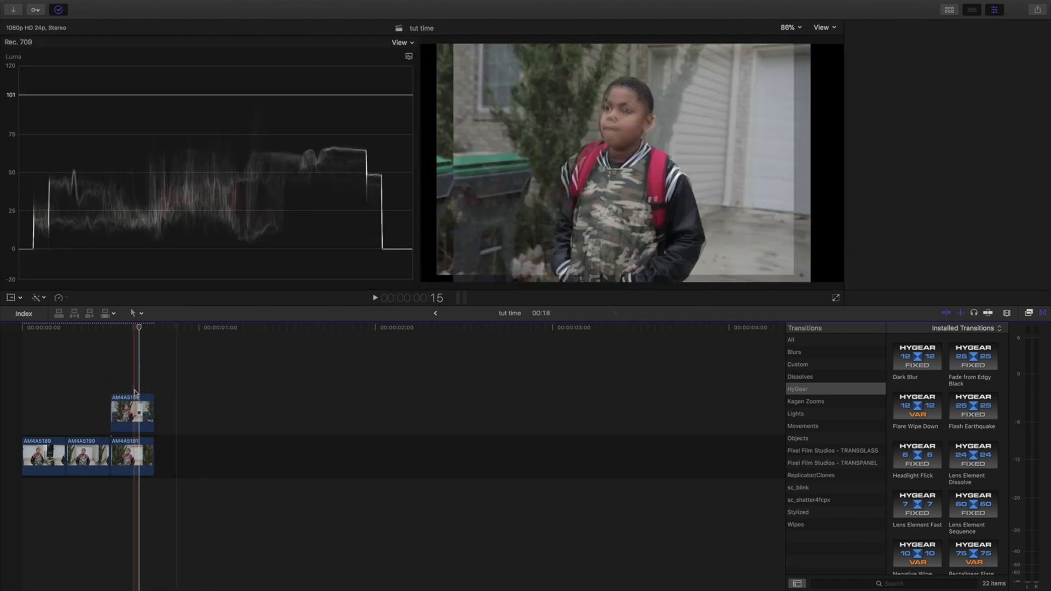
left_click(11, 297)
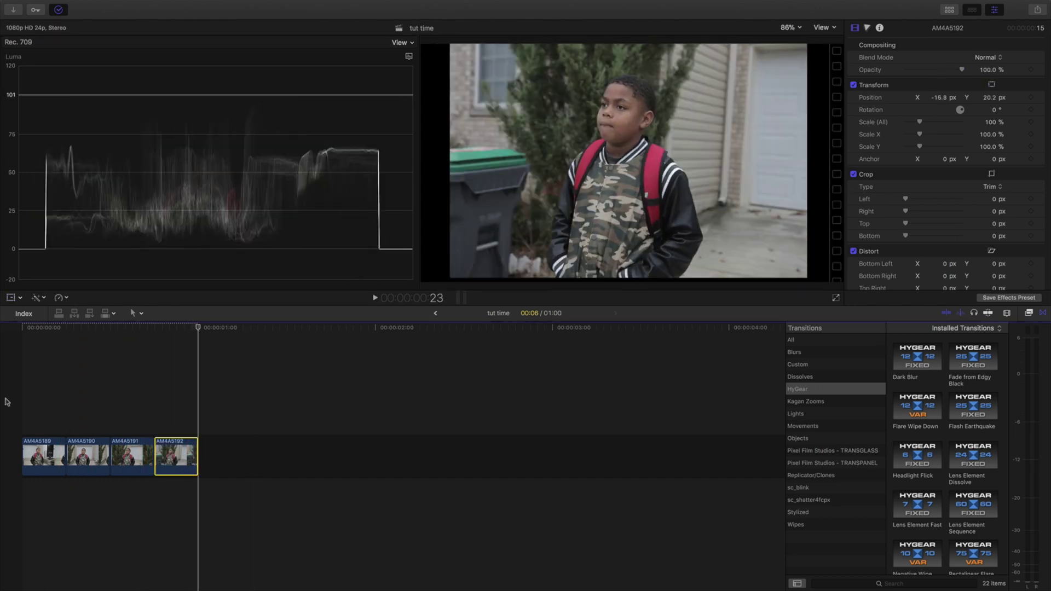
scroll(6, 402, "right", 5)
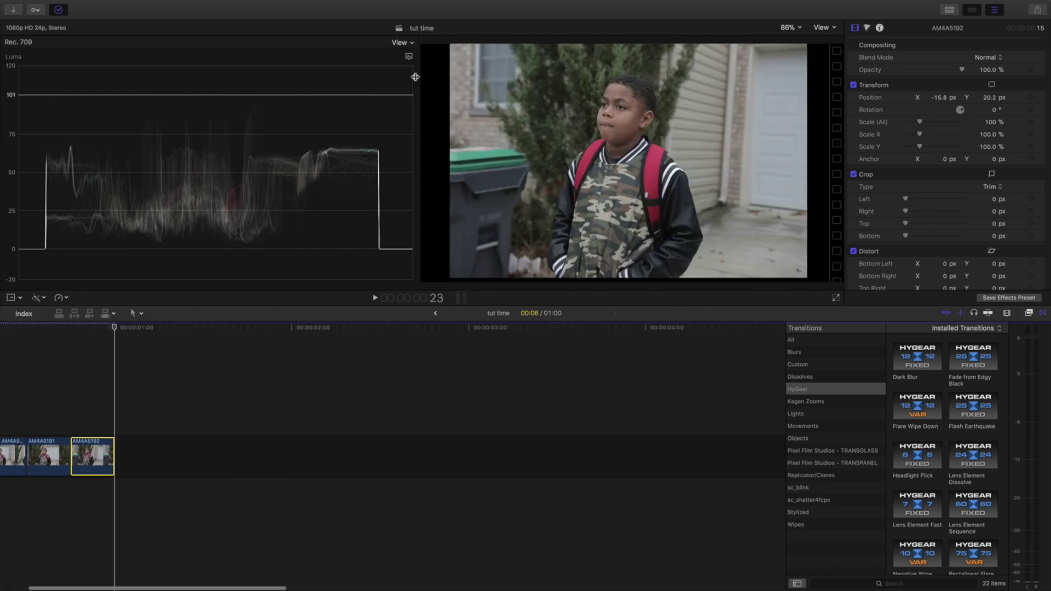
scroll(99, 420, "left", 3)
left_click_drag(31, 427, 176, 456)
Combine the four selected stills into a compound clip named 'kiyan clip drip'
right_click(176, 456)
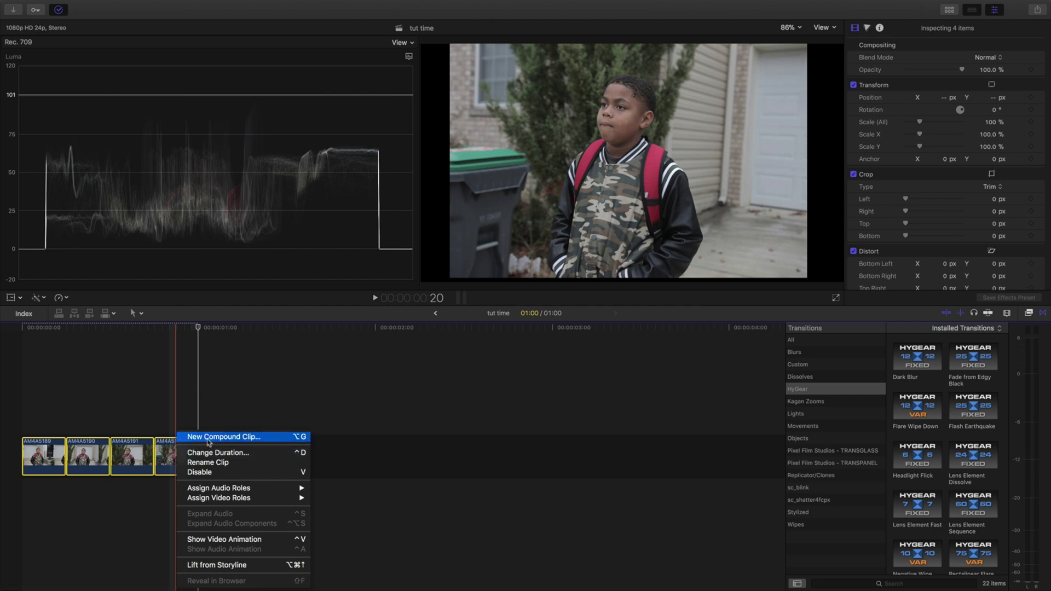
left_click(205, 437)
type("kiyan clip drip")
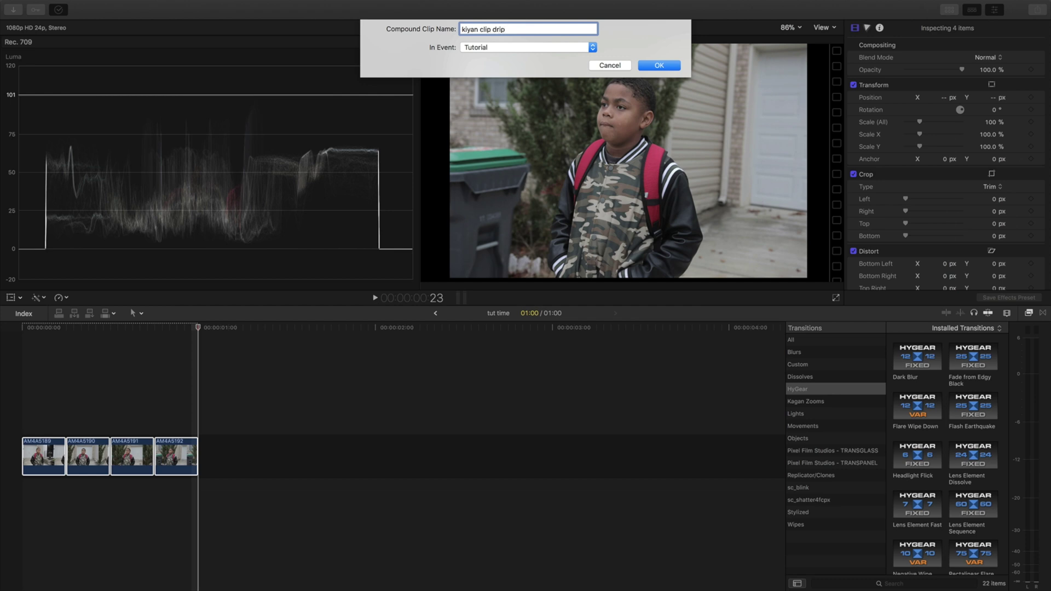
key("Return")
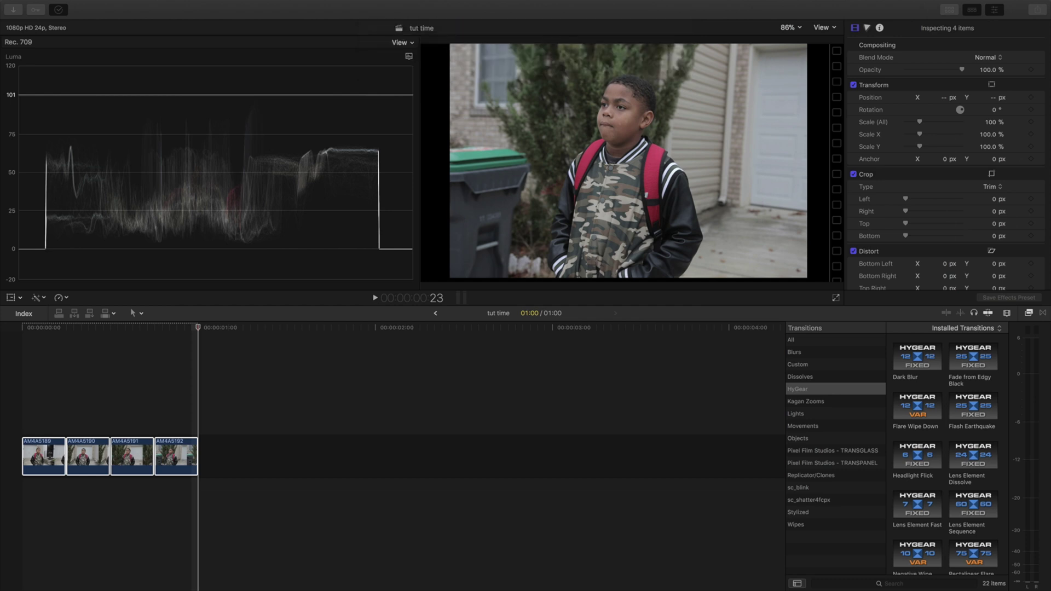
left_click(47, 455)
Scale the compound clip to 128% and position it at X 43, Y -38 px
left_click(70, 444)
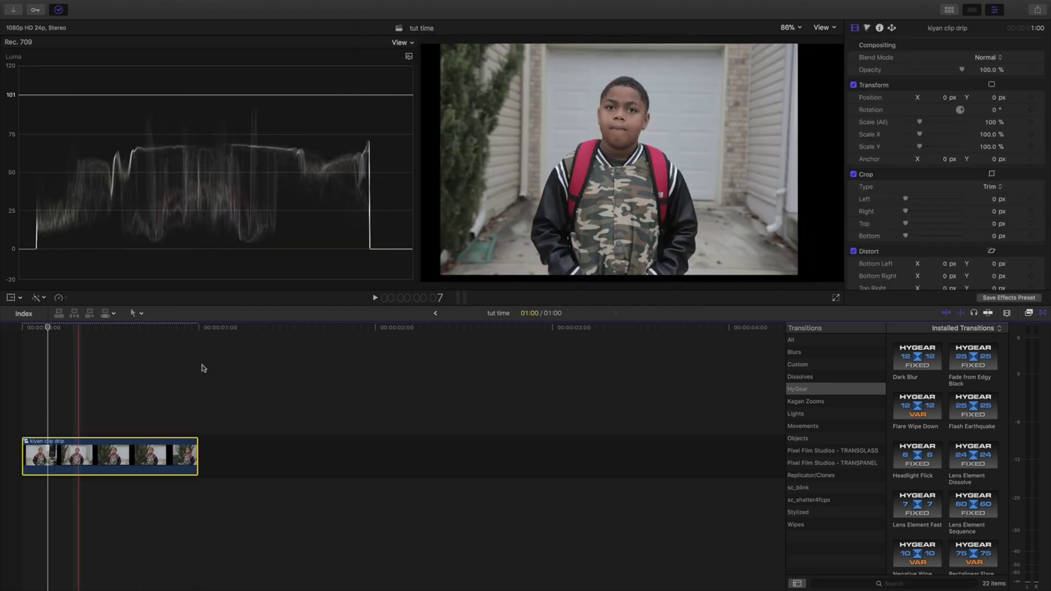
left_click_drag(921, 125, 923, 127)
left_click_drag(48, 328, 106, 335)
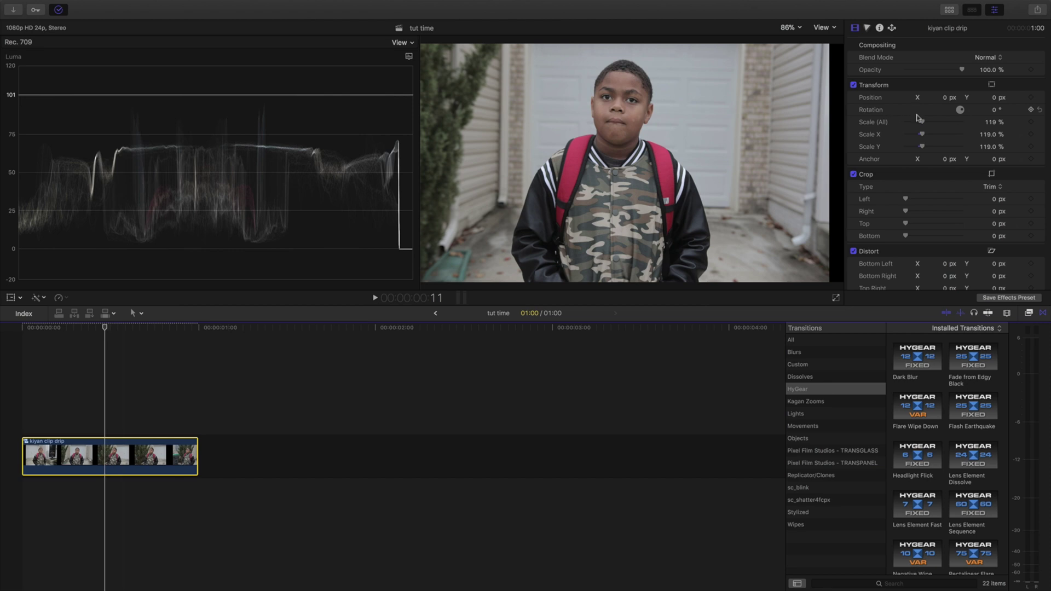
left_click_drag(922, 122, 928, 121)
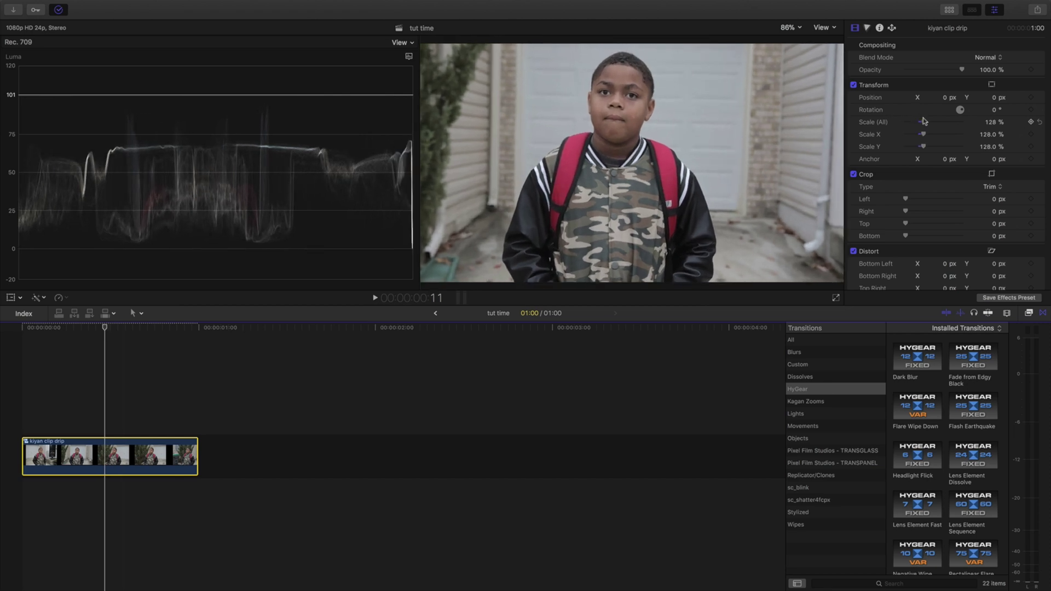
left_click_drag(987, 98, 277, 271)
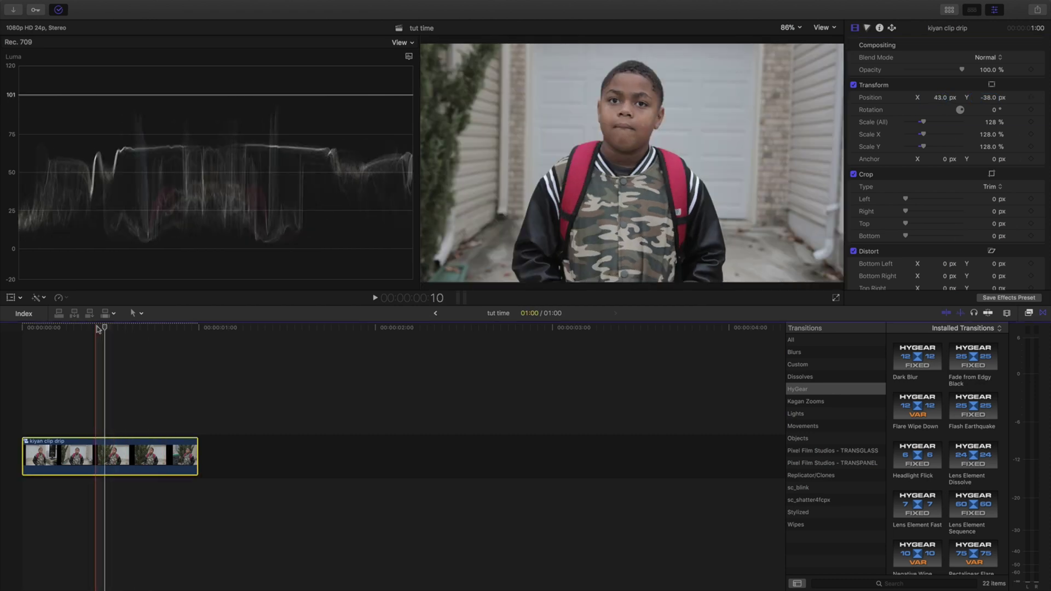
Preview the sequence from the beginning and reselect the compound clip
left_click_drag(76, 328, 27, 333)
key("space")
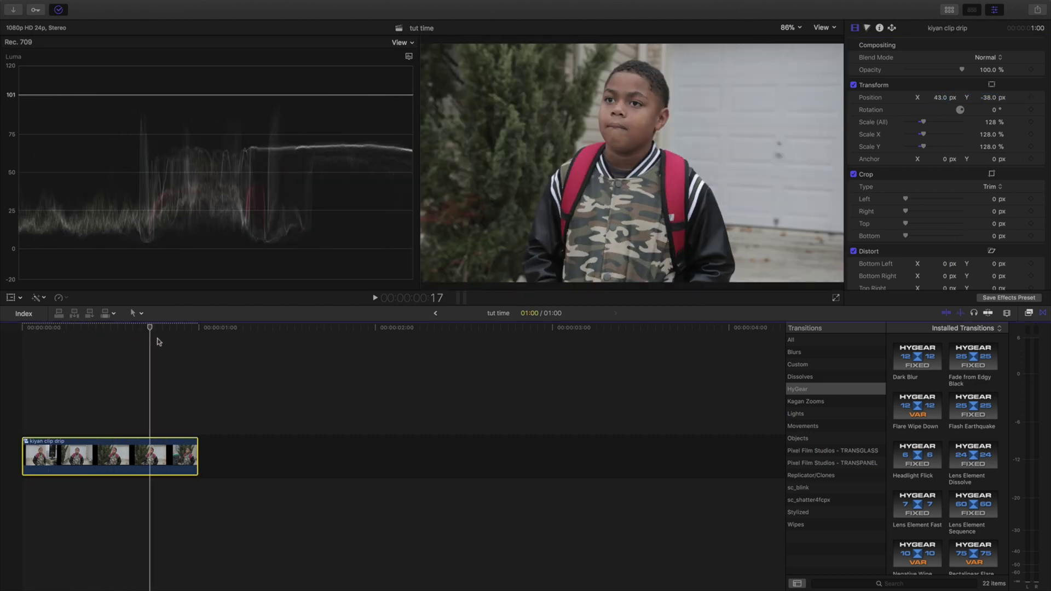
key("Home")
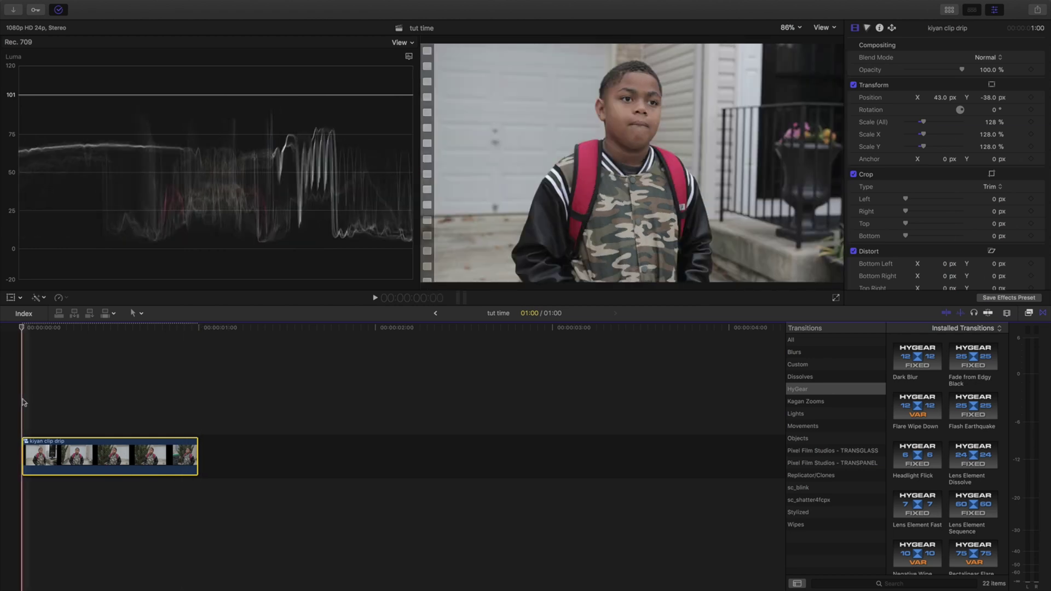
key("space")
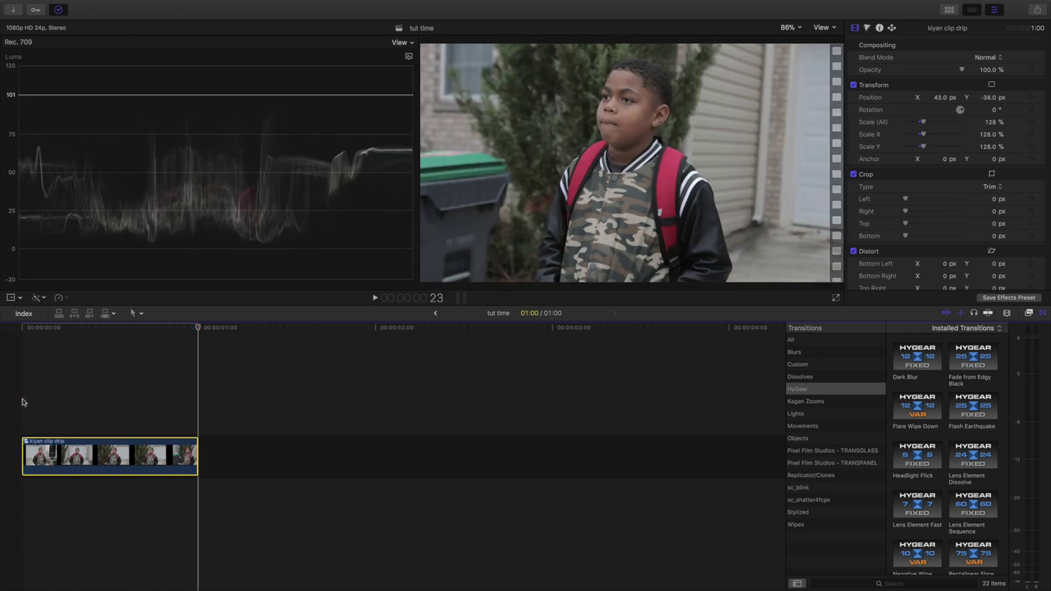
left_click(24, 402)
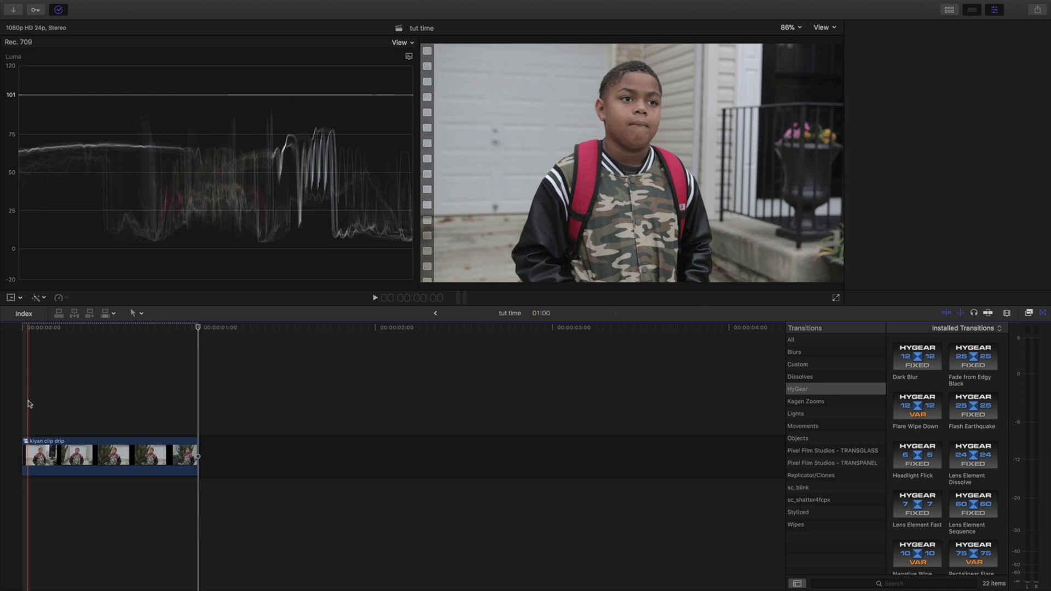
left_click(79, 464)
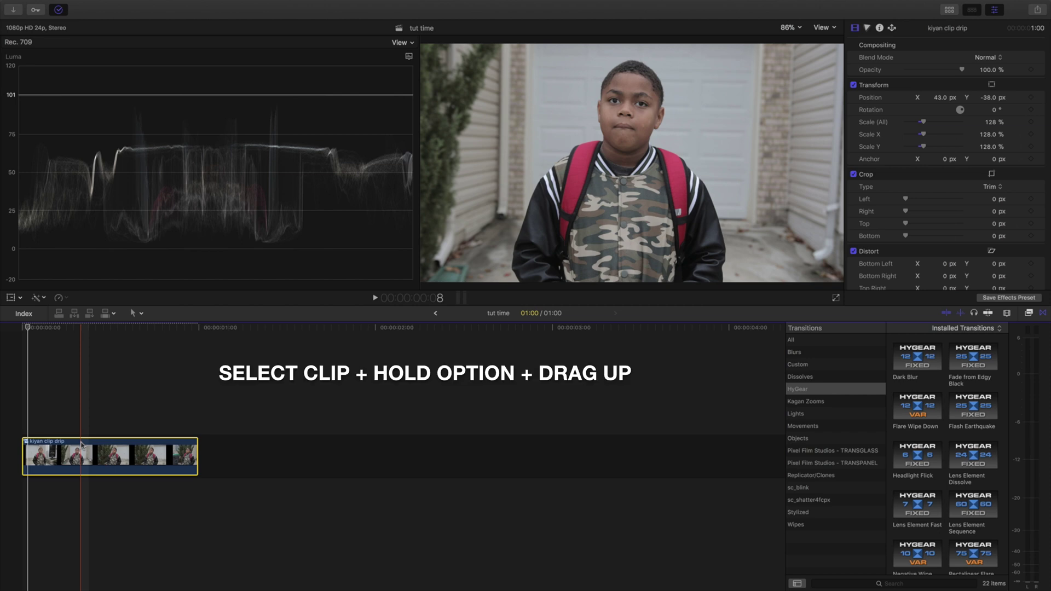
Duplicate 'kiyan clip drip' after the original and set the copy to Reverse Normal (-100%)
left_click_drag(81, 444, 246, 447)
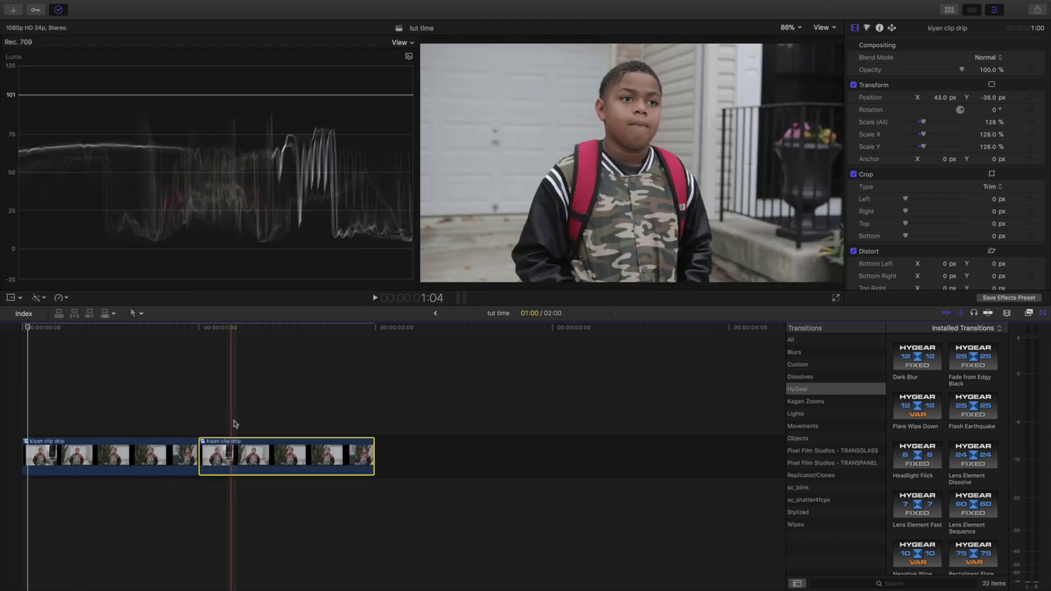
left_click(247, 448)
left_click(65, 298)
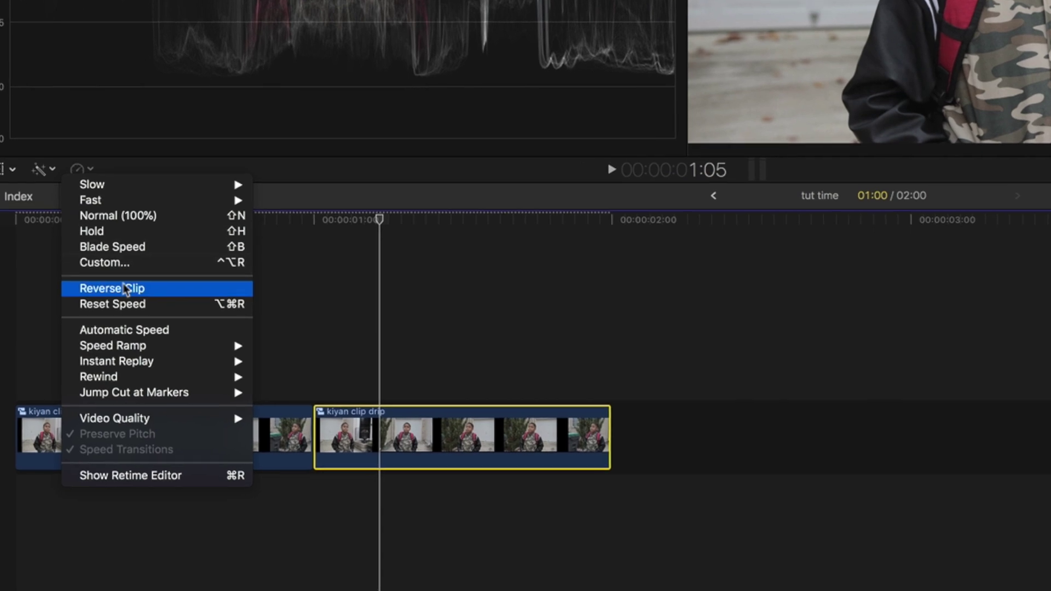
left_click(131, 277)
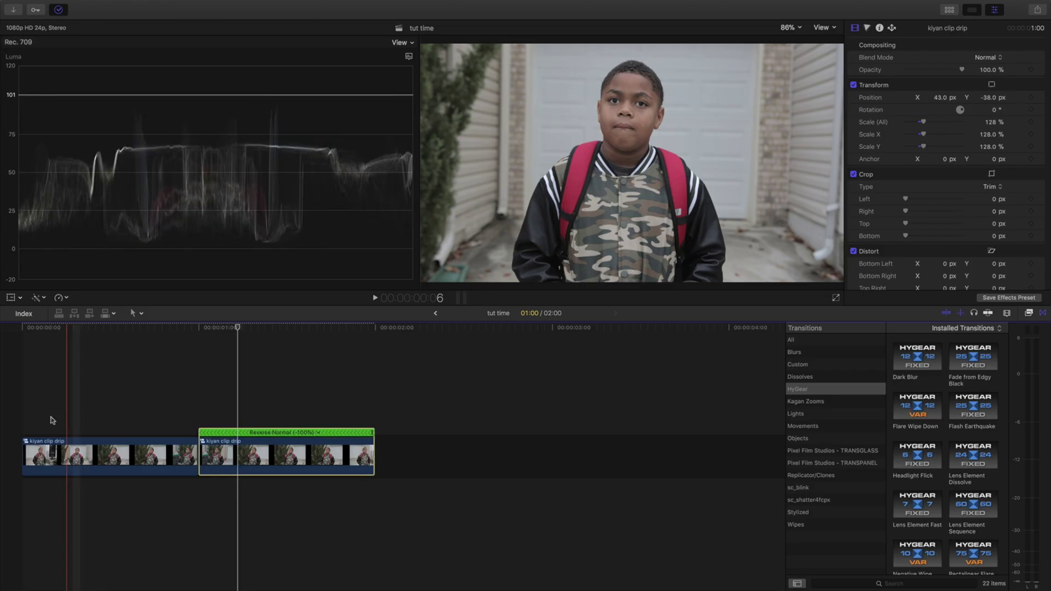
Paste the forward-and-reverse pair four more times, extending the project to 12:00, and play it
key("space")
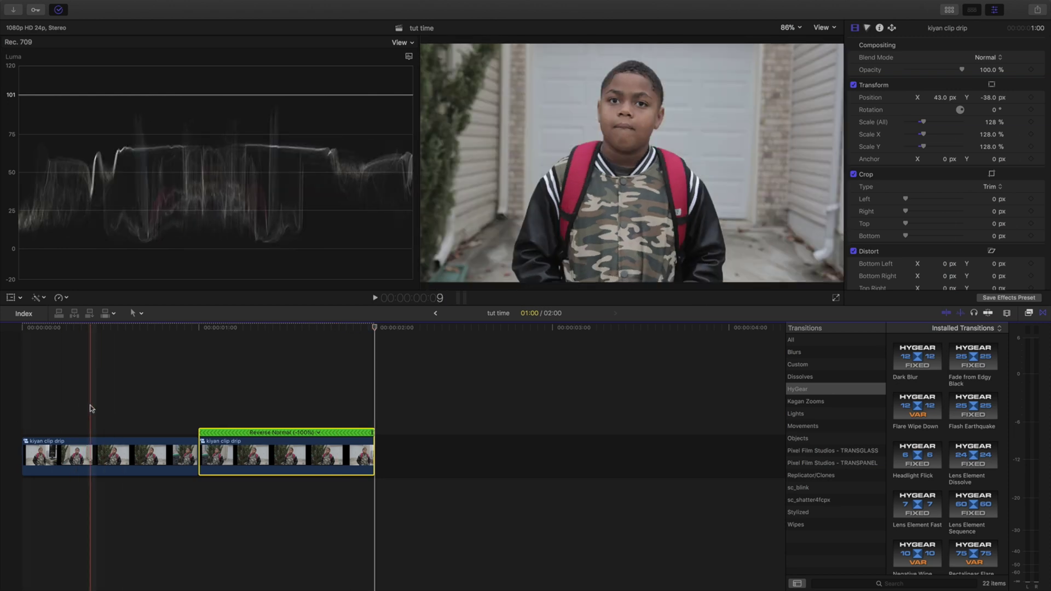
left_click_drag(90, 403, 235, 463)
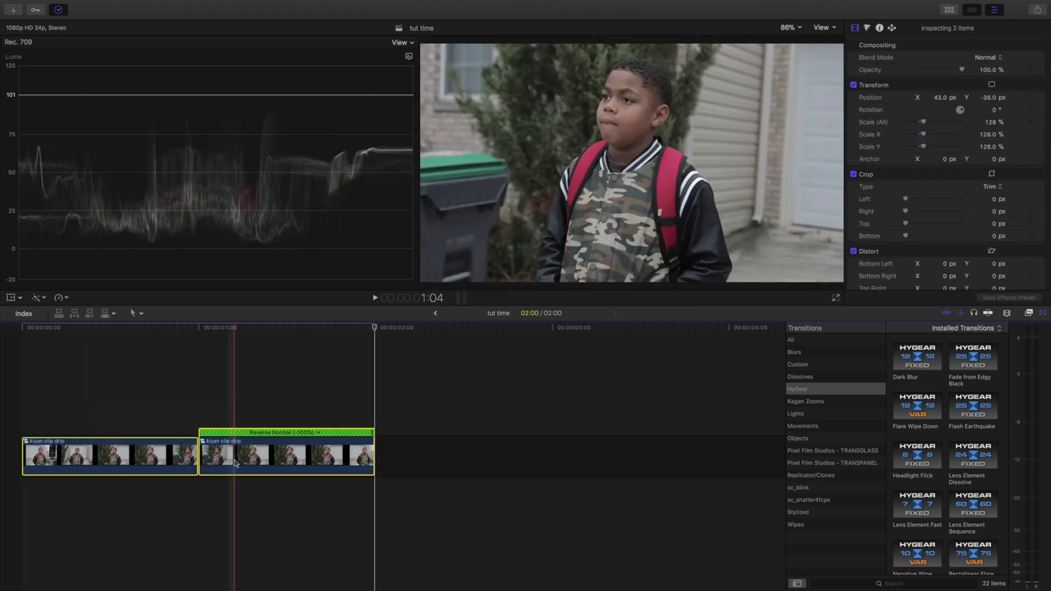
left_click(376, 414)
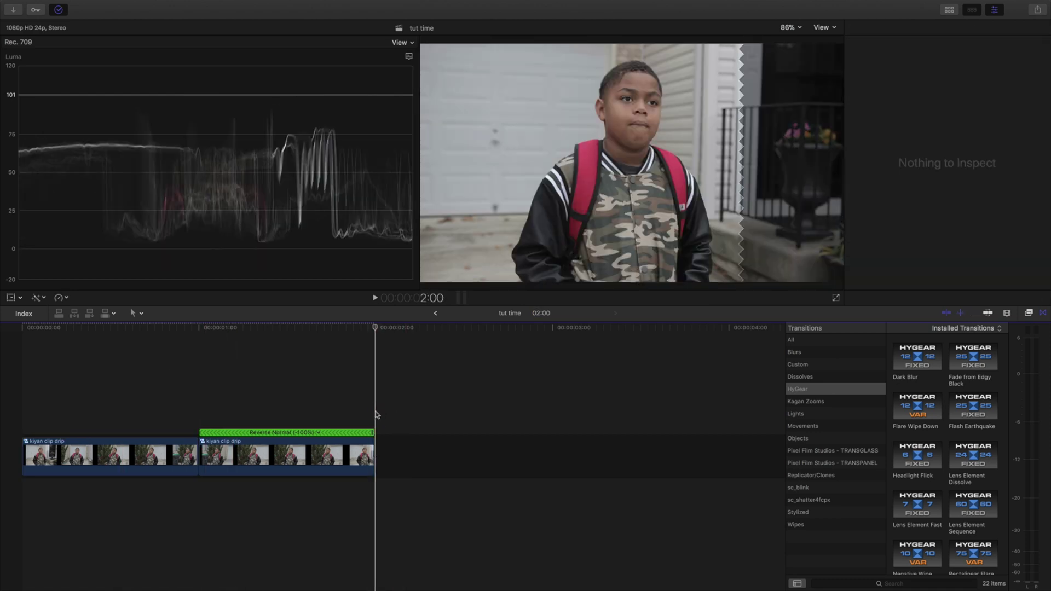
key("super+minus")
key("super+v")
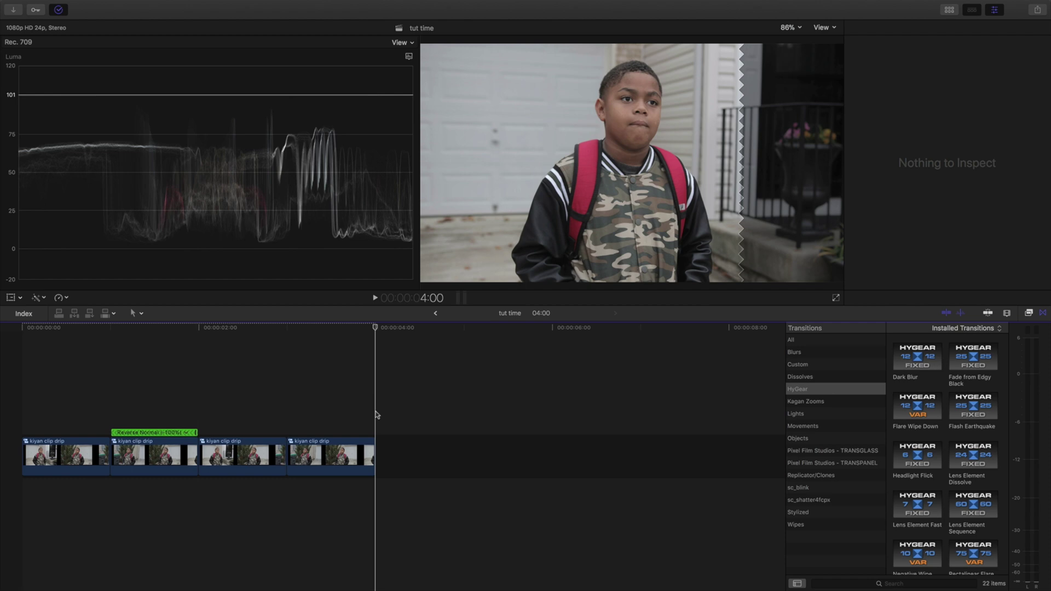
key("super+v")
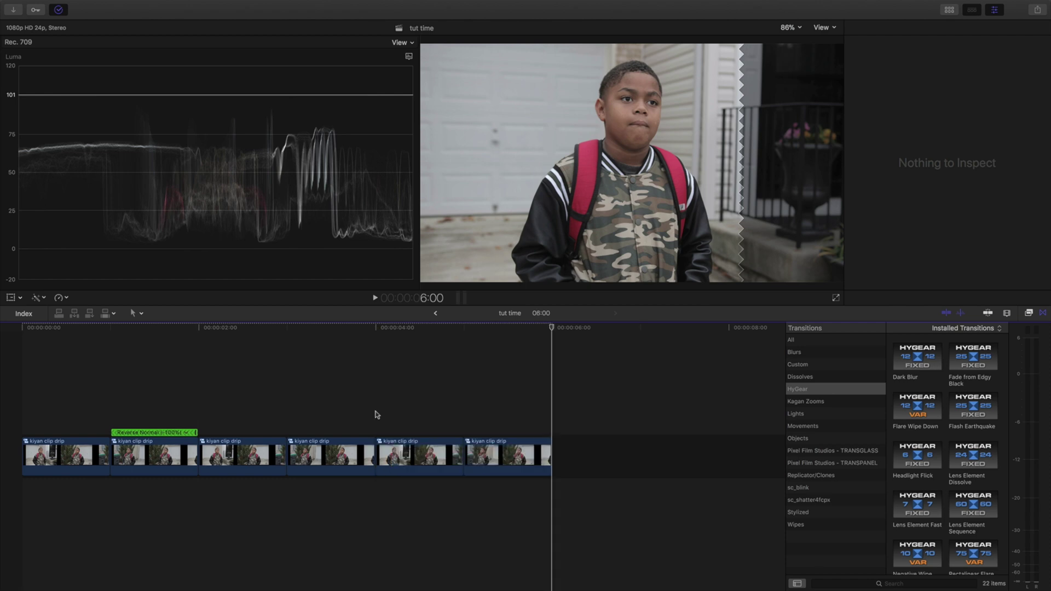
key("super+v")
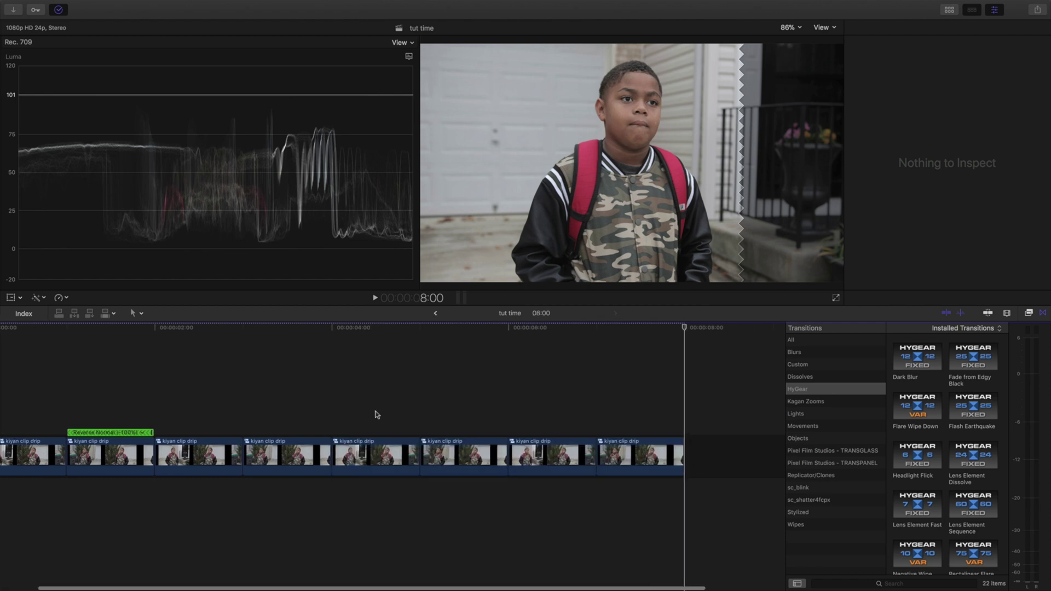
key("super+v")
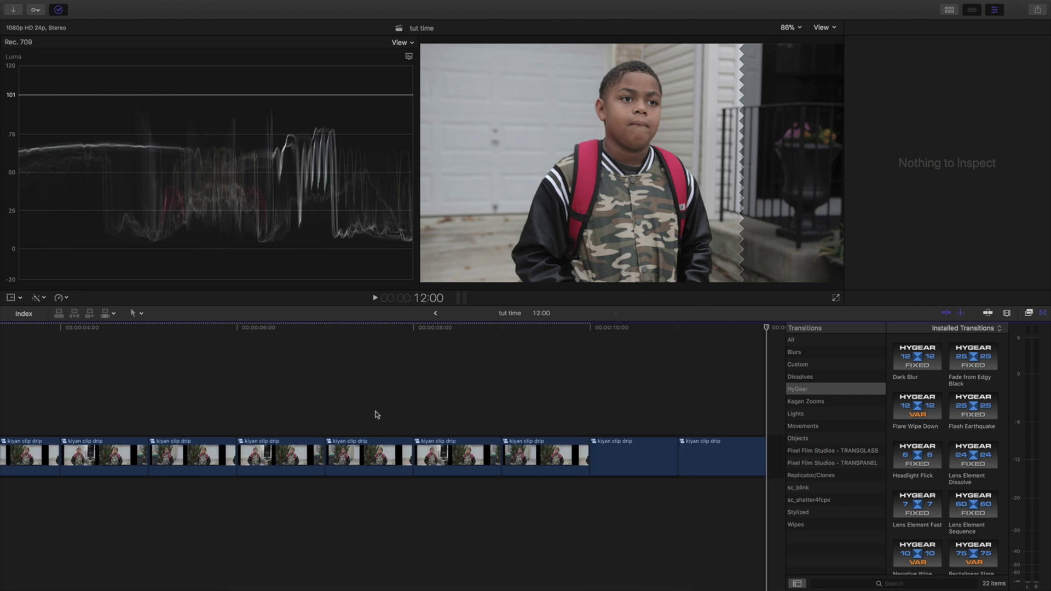
key("space")
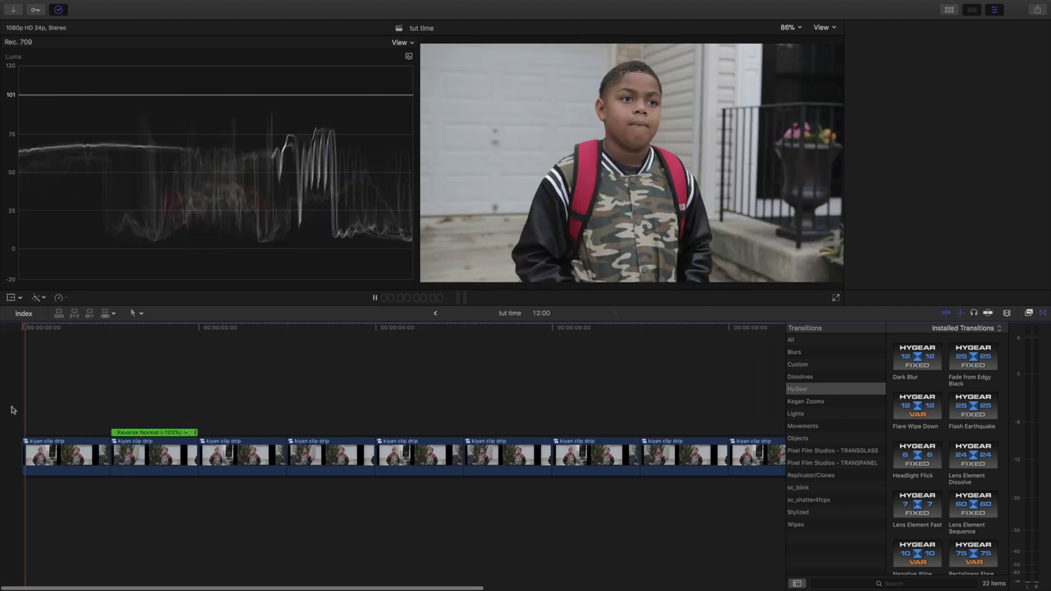